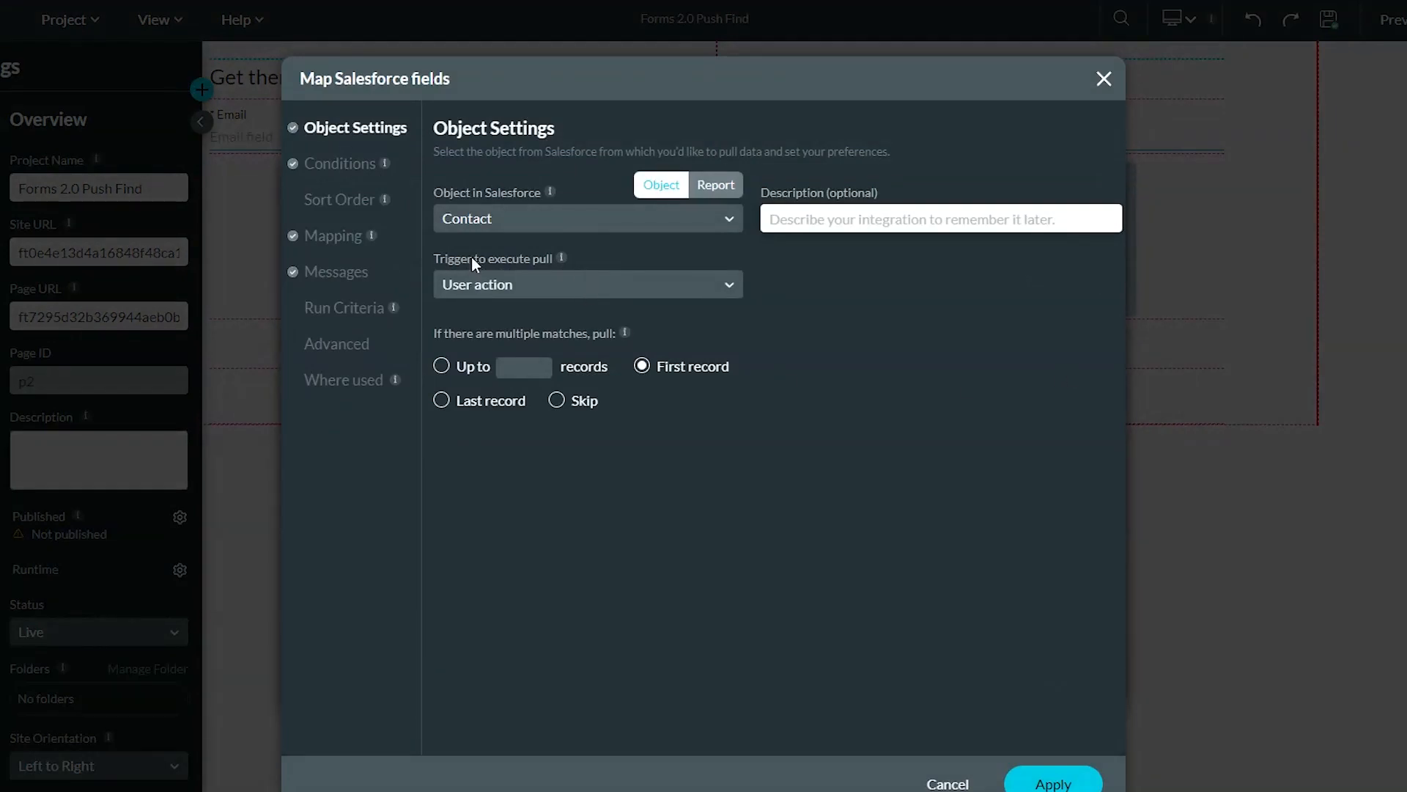
Check the Contact get conditions, then confirm #1 Files maps the GetThenPush title, Get file and contactid
{"action": "left_click", "coordinate": [337, 172]}
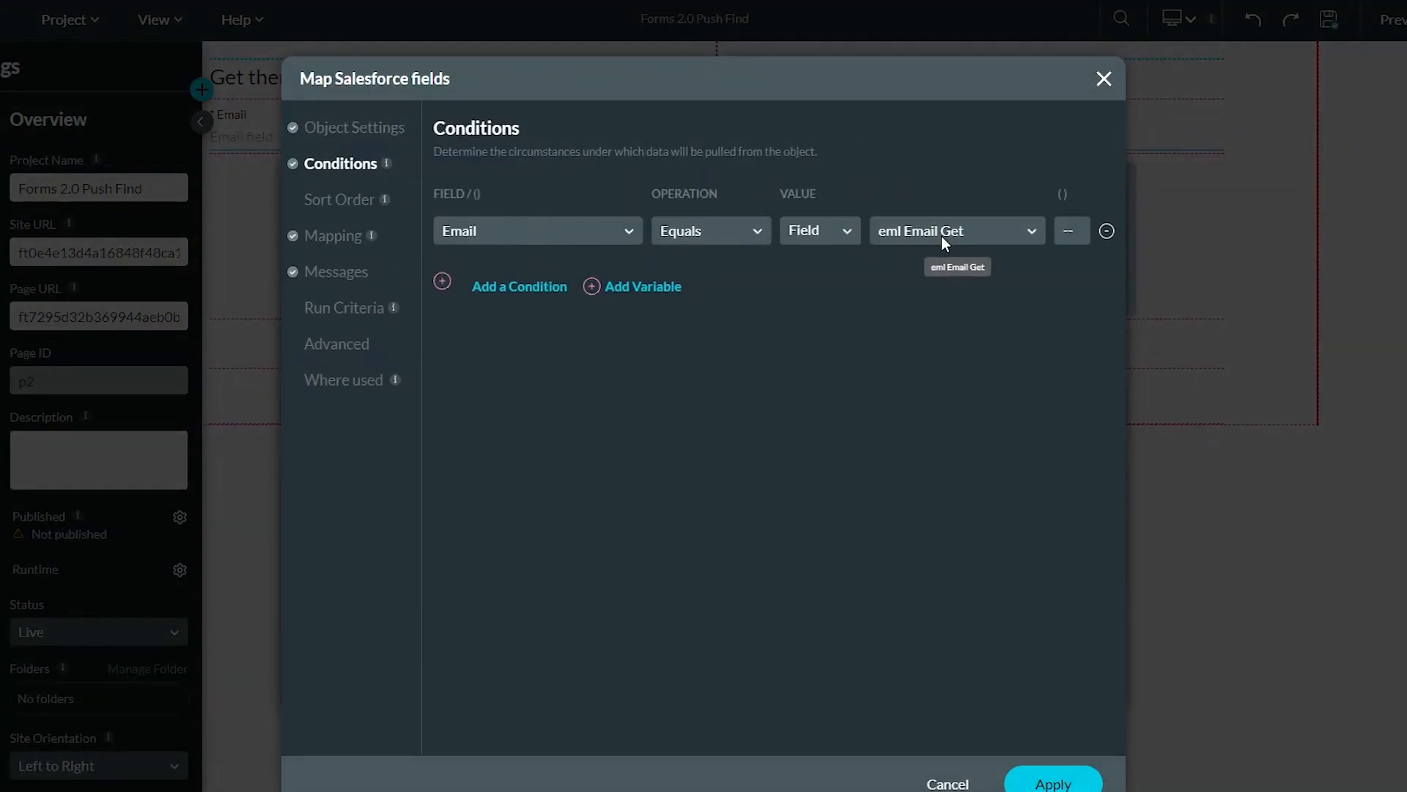
{"action": "left_click", "coordinate": [947, 783]}
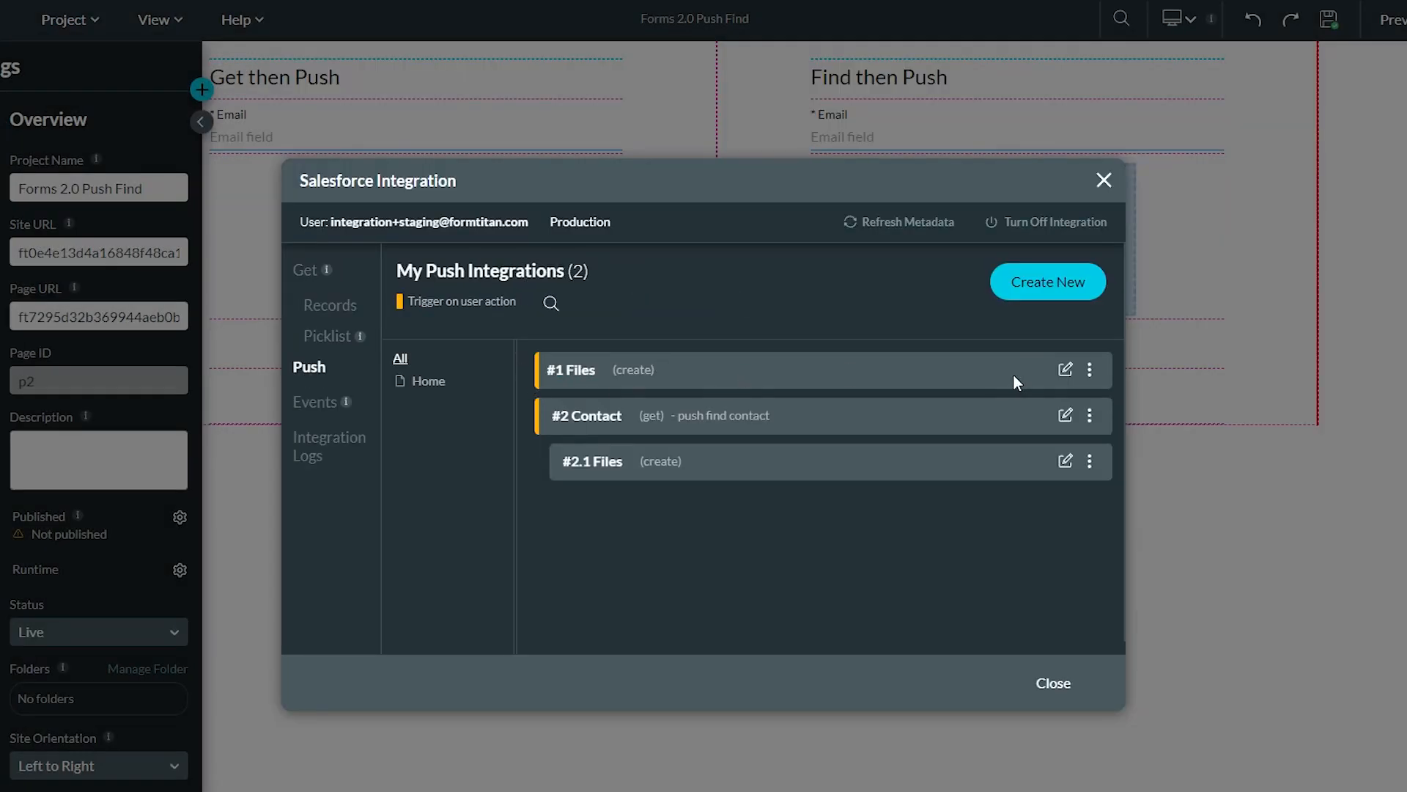
{"action": "left_click", "coordinate": [1065, 372]}
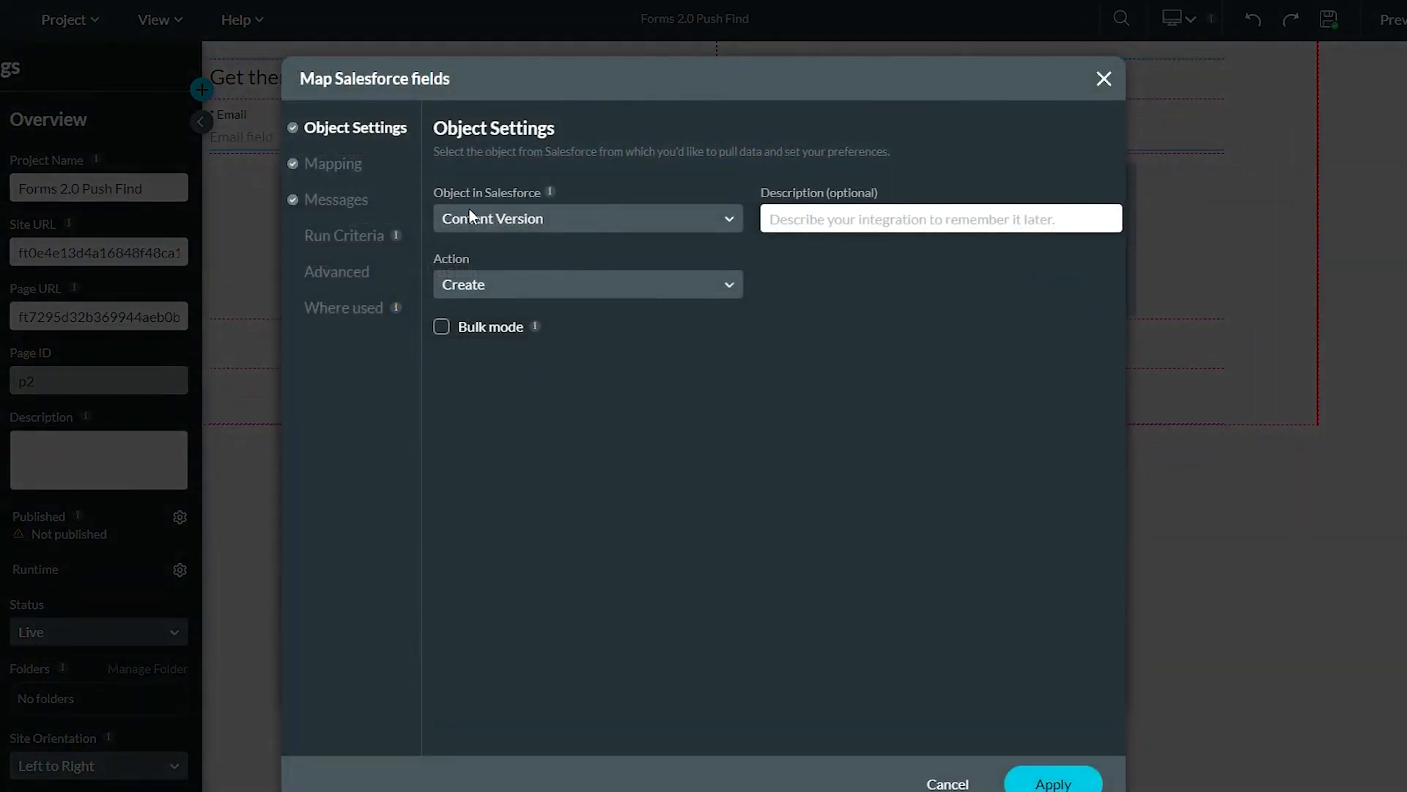
{"action": "left_click", "coordinate": [345, 168]}
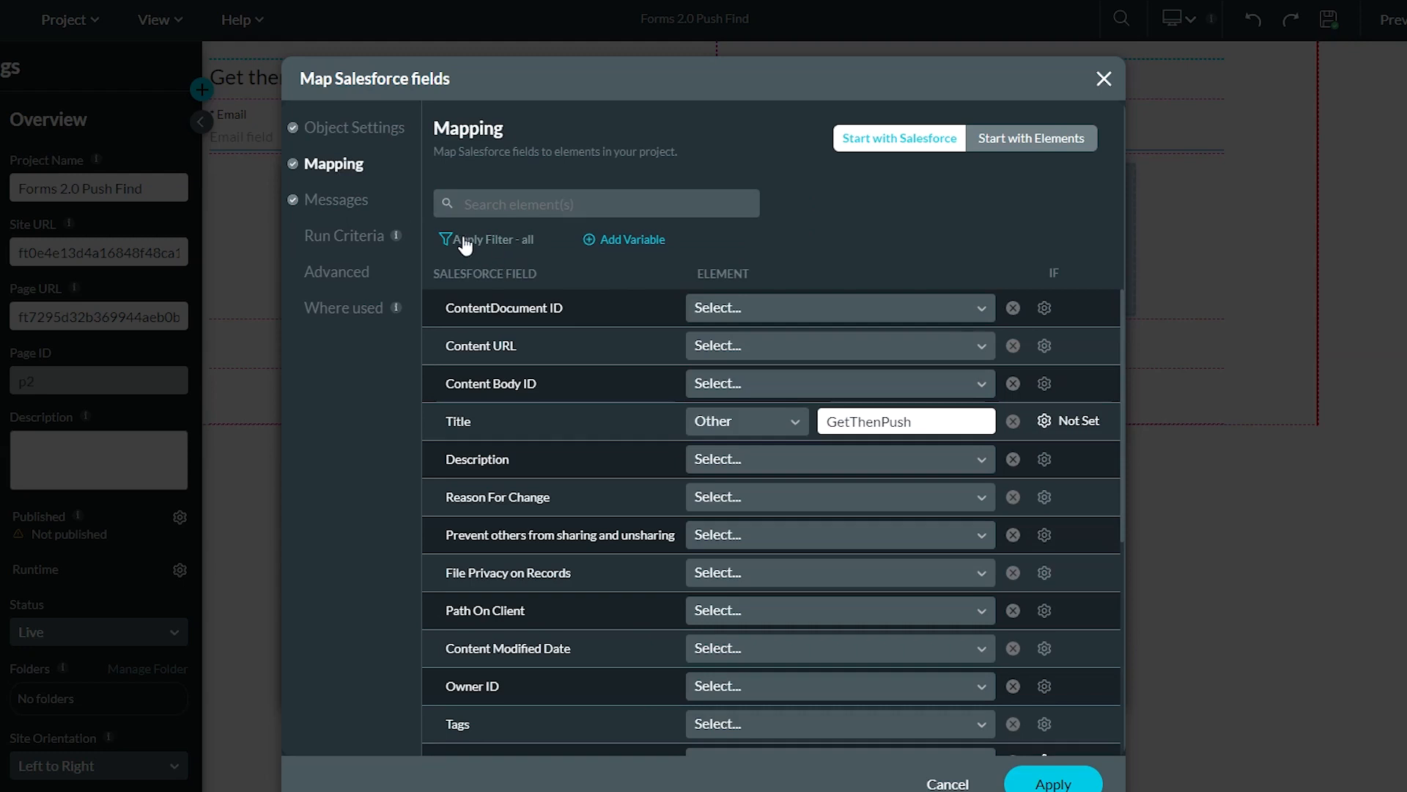
{"action": "left_click", "coordinate": [469, 240]}
{"action": "left_click", "coordinate": [488, 298]}
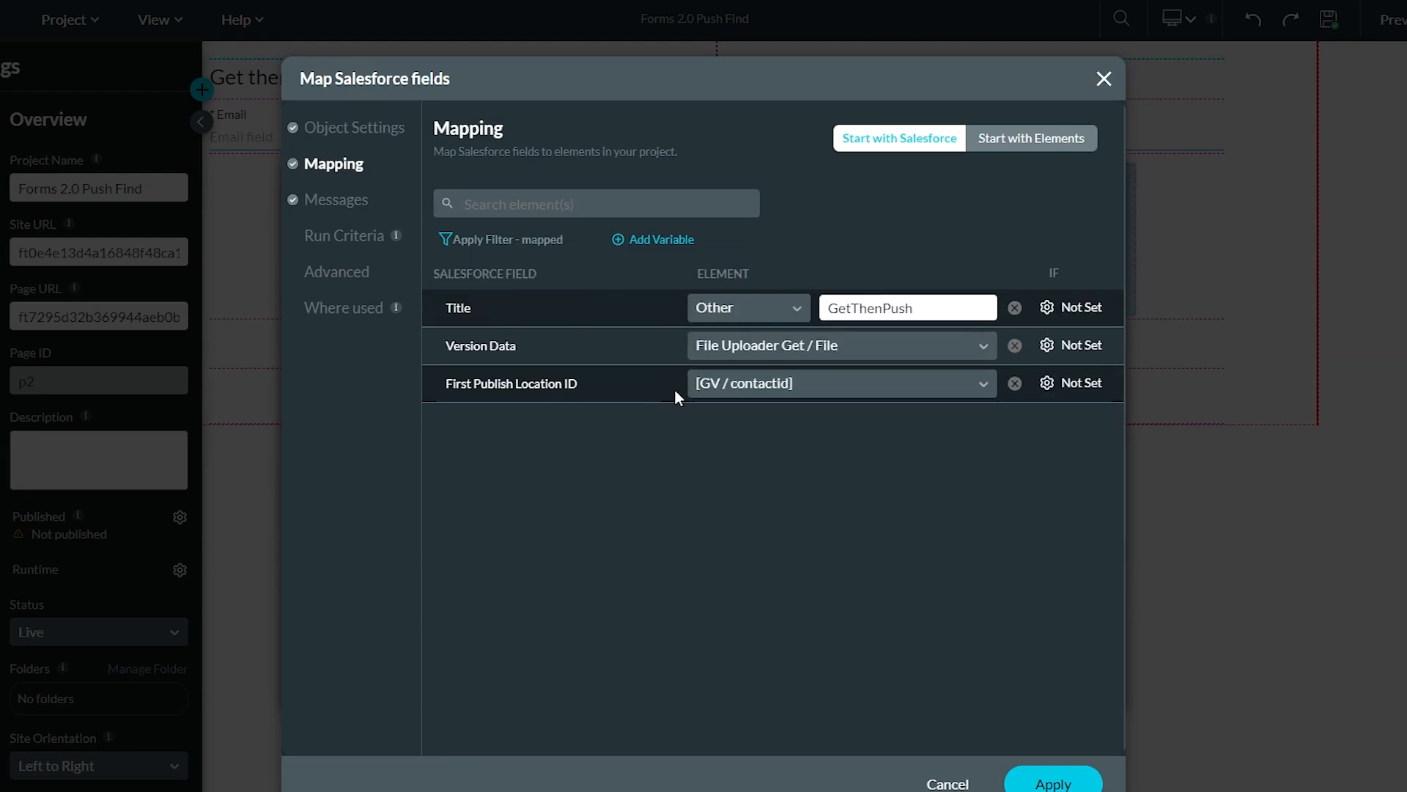
{"action": "left_click", "coordinate": [948, 782]}
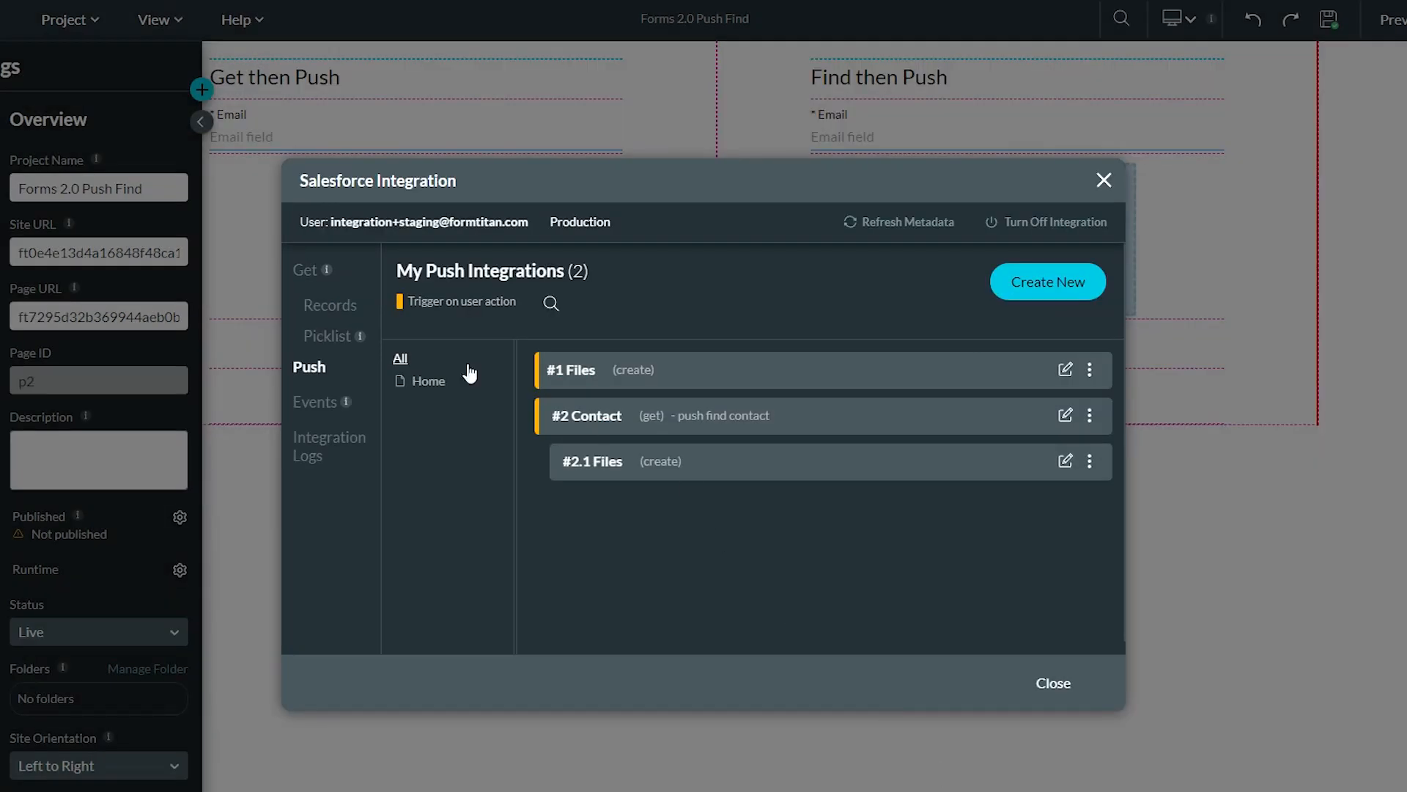
Inspect the #1 Contact get's mapped fields, confirming Contact ID goes into the contactid variable
{"action": "left_click", "coordinate": [322, 310]}
{"action": "left_click", "coordinate": [1064, 371]}
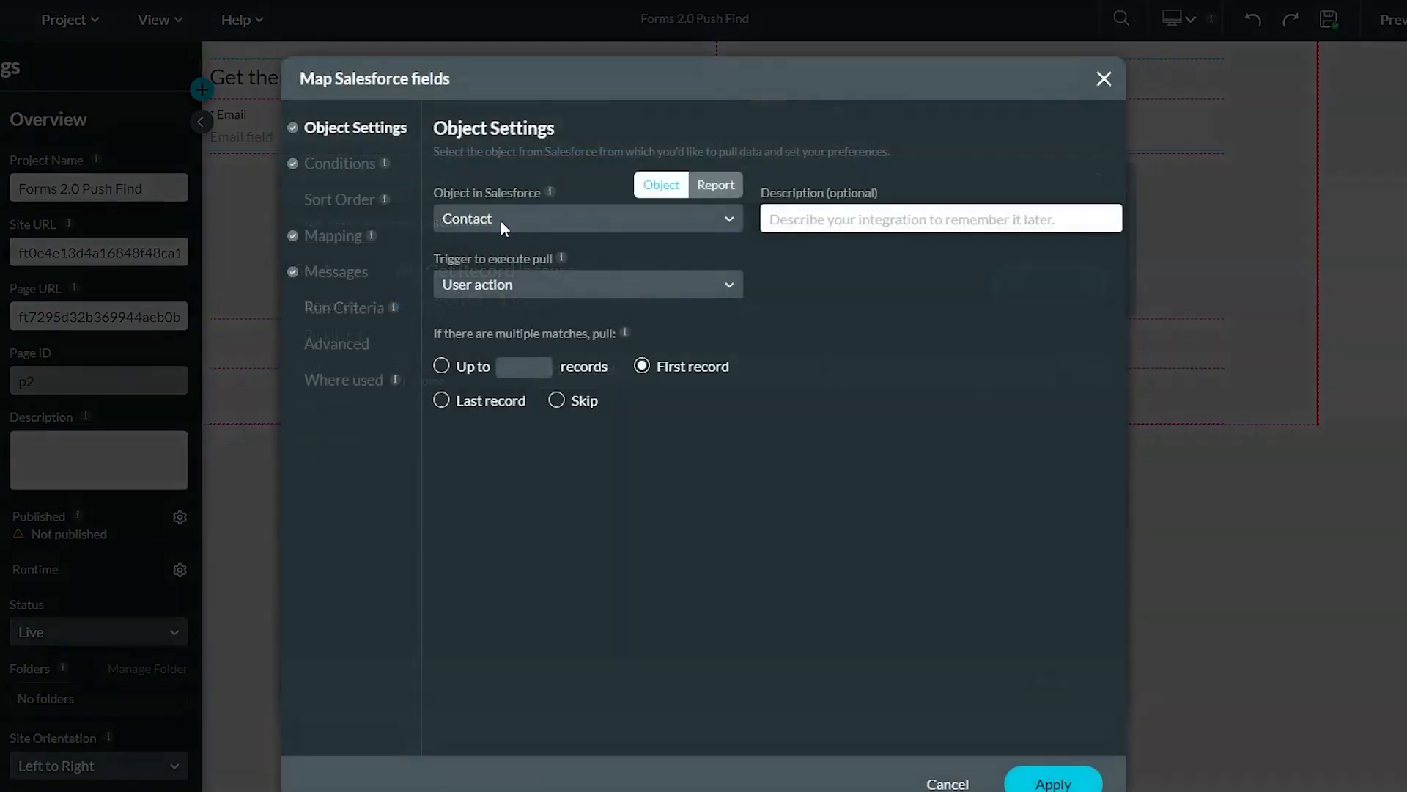
{"action": "left_click", "coordinate": [335, 236]}
{"action": "left_click", "coordinate": [489, 244]}
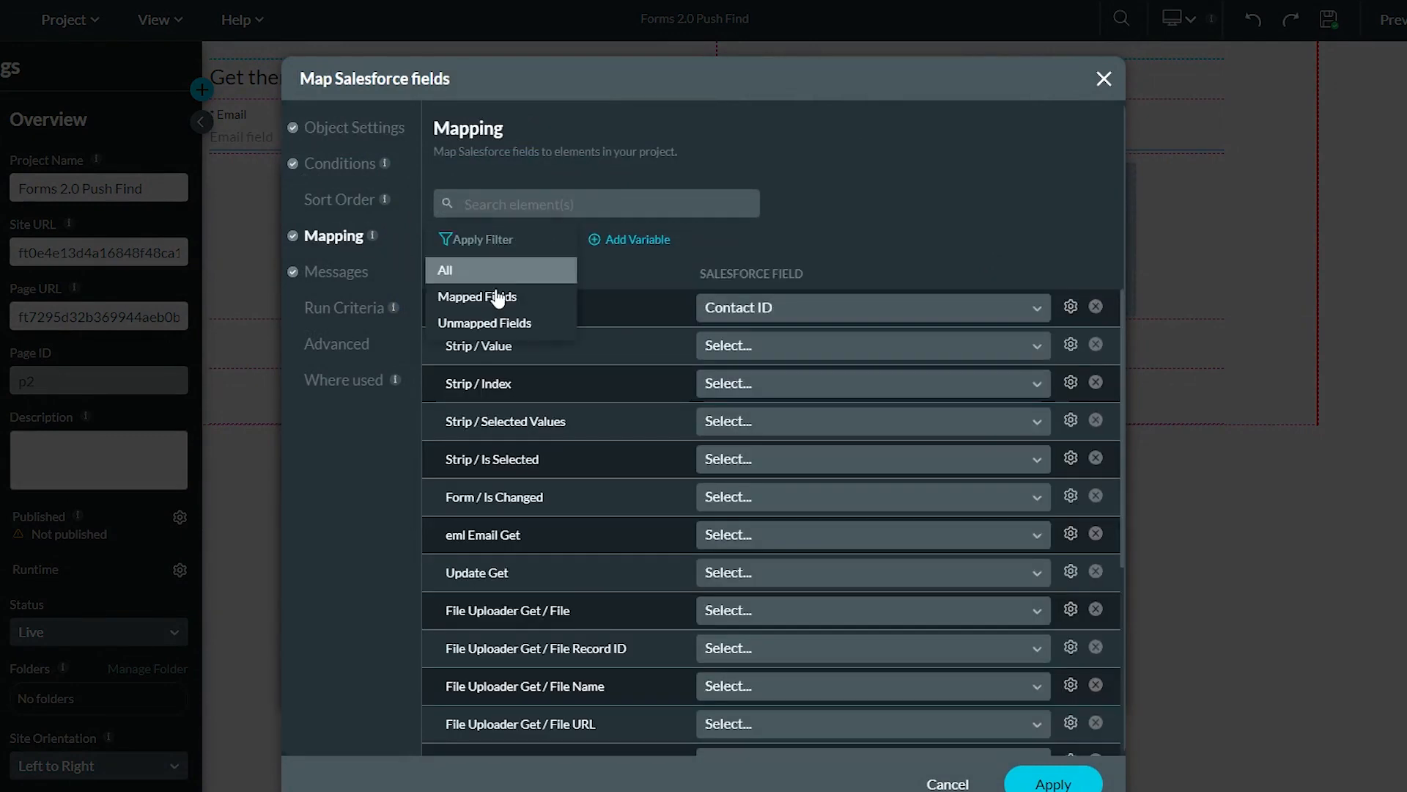
{"action": "left_click", "coordinate": [492, 293]}
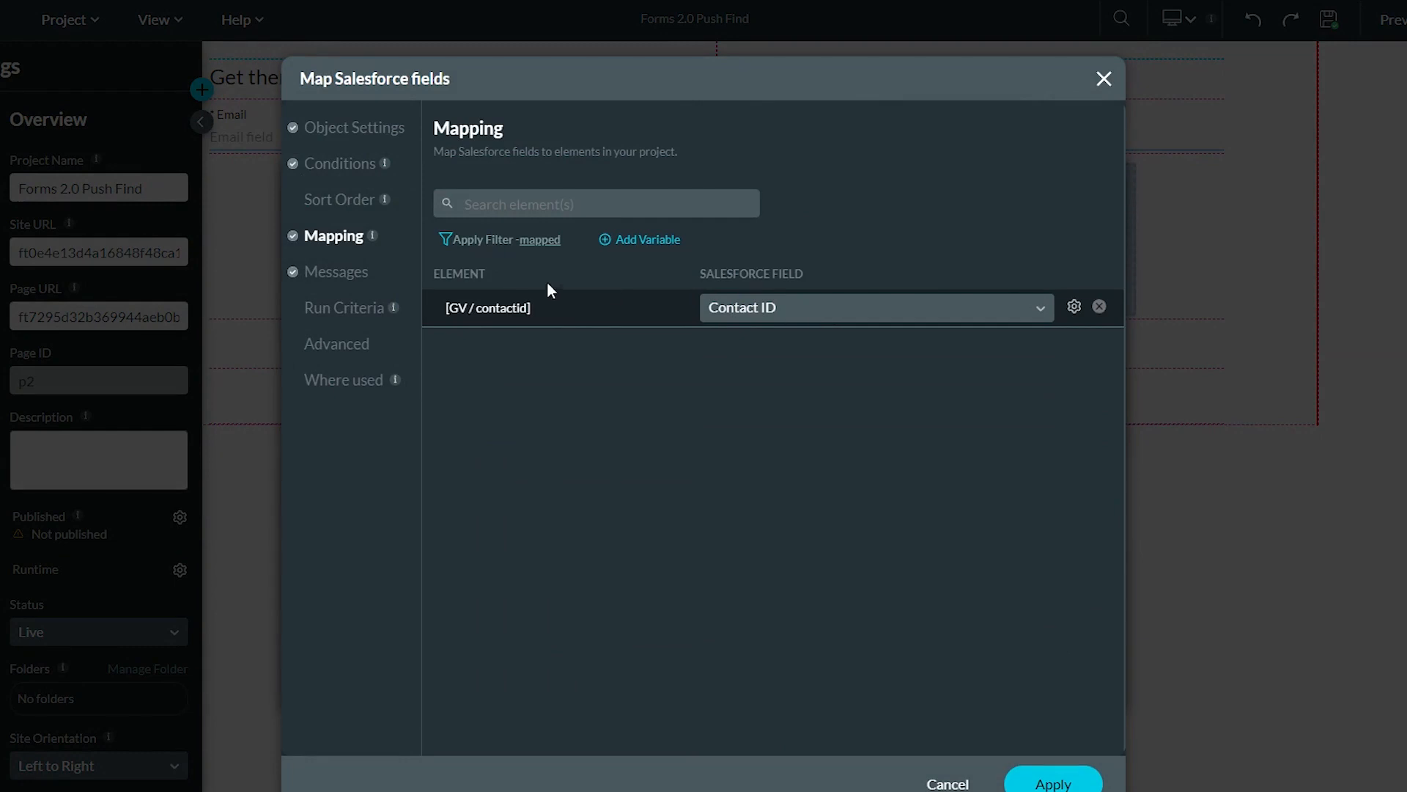
{"action": "left_click", "coordinate": [642, 242]}
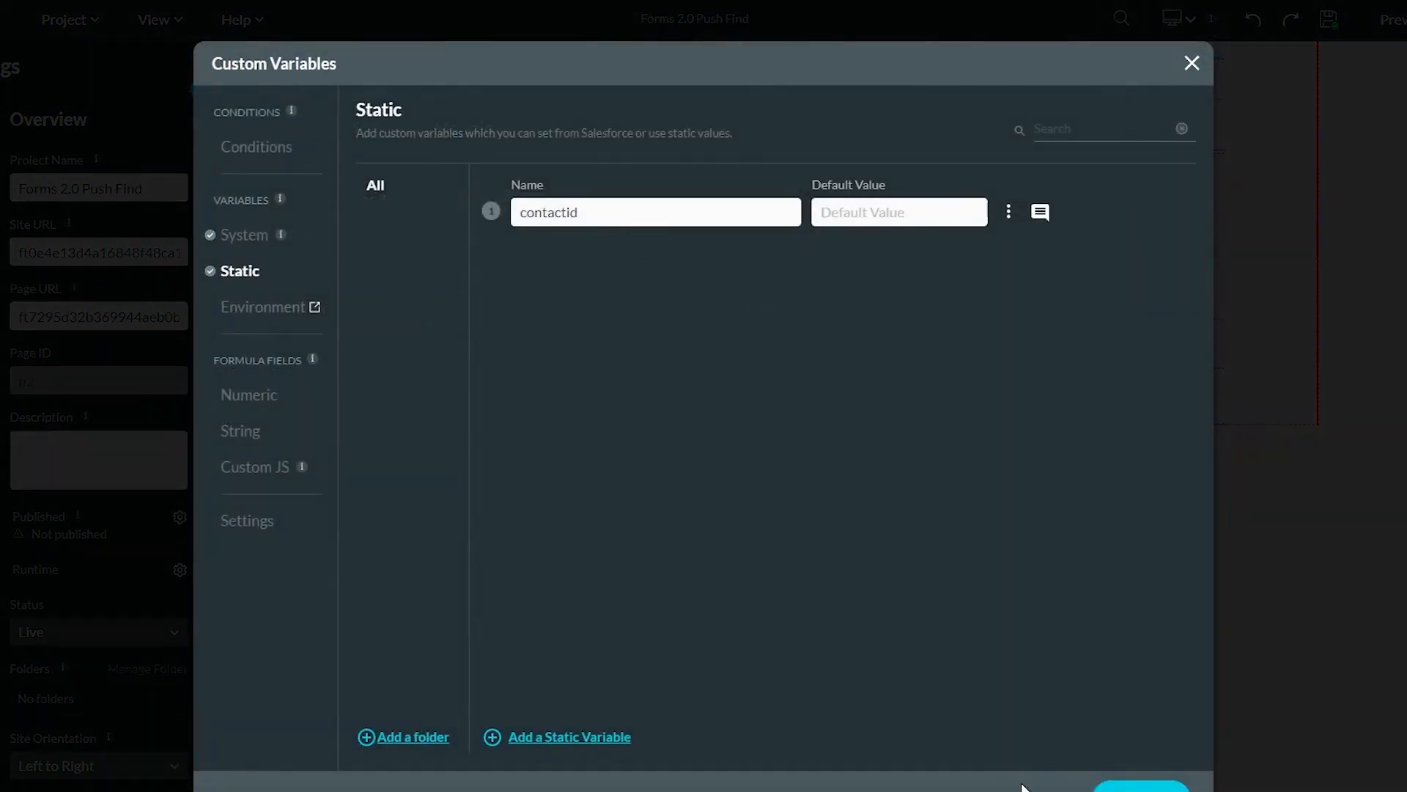
{"action": "left_click", "coordinate": [1026, 785]}
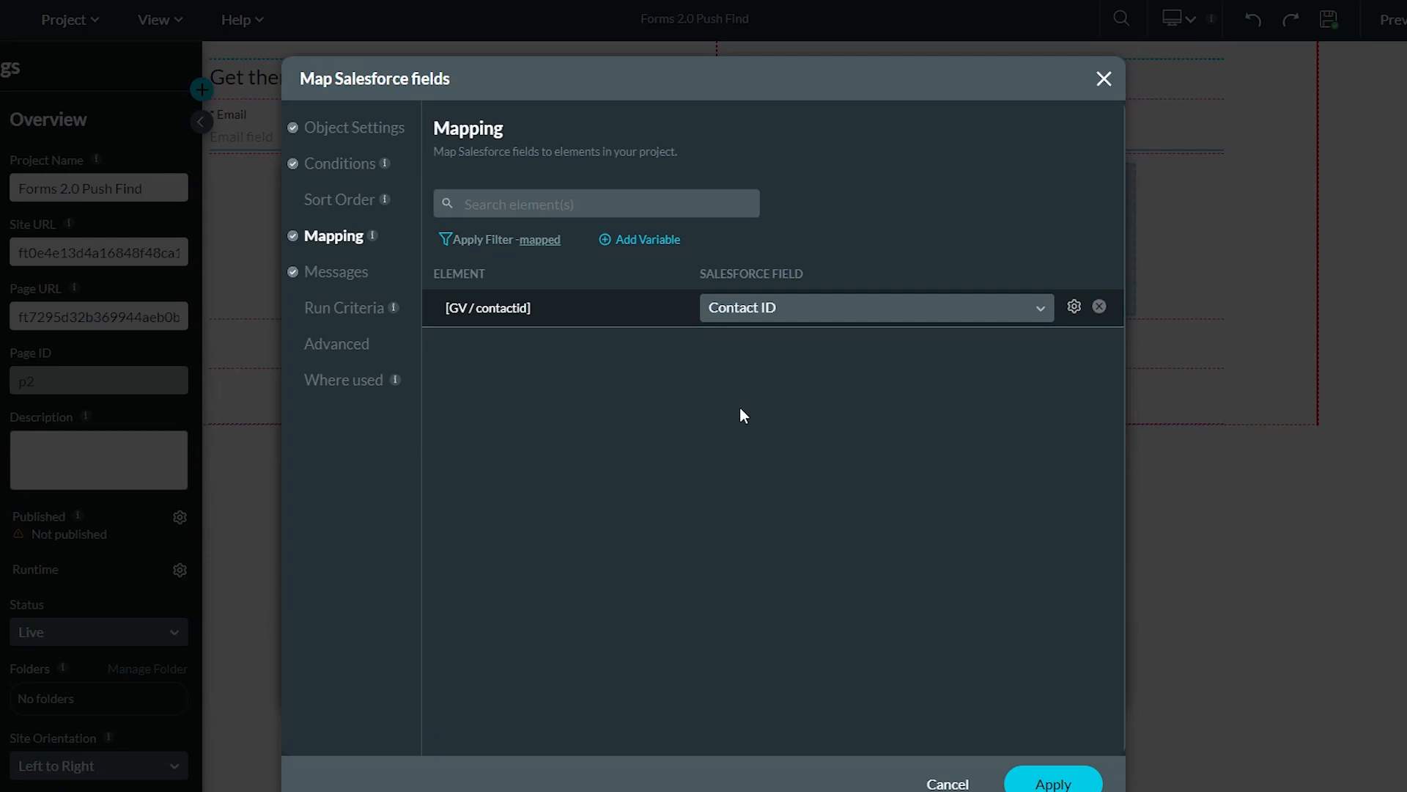
{"action": "left_click", "coordinate": [947, 783]}
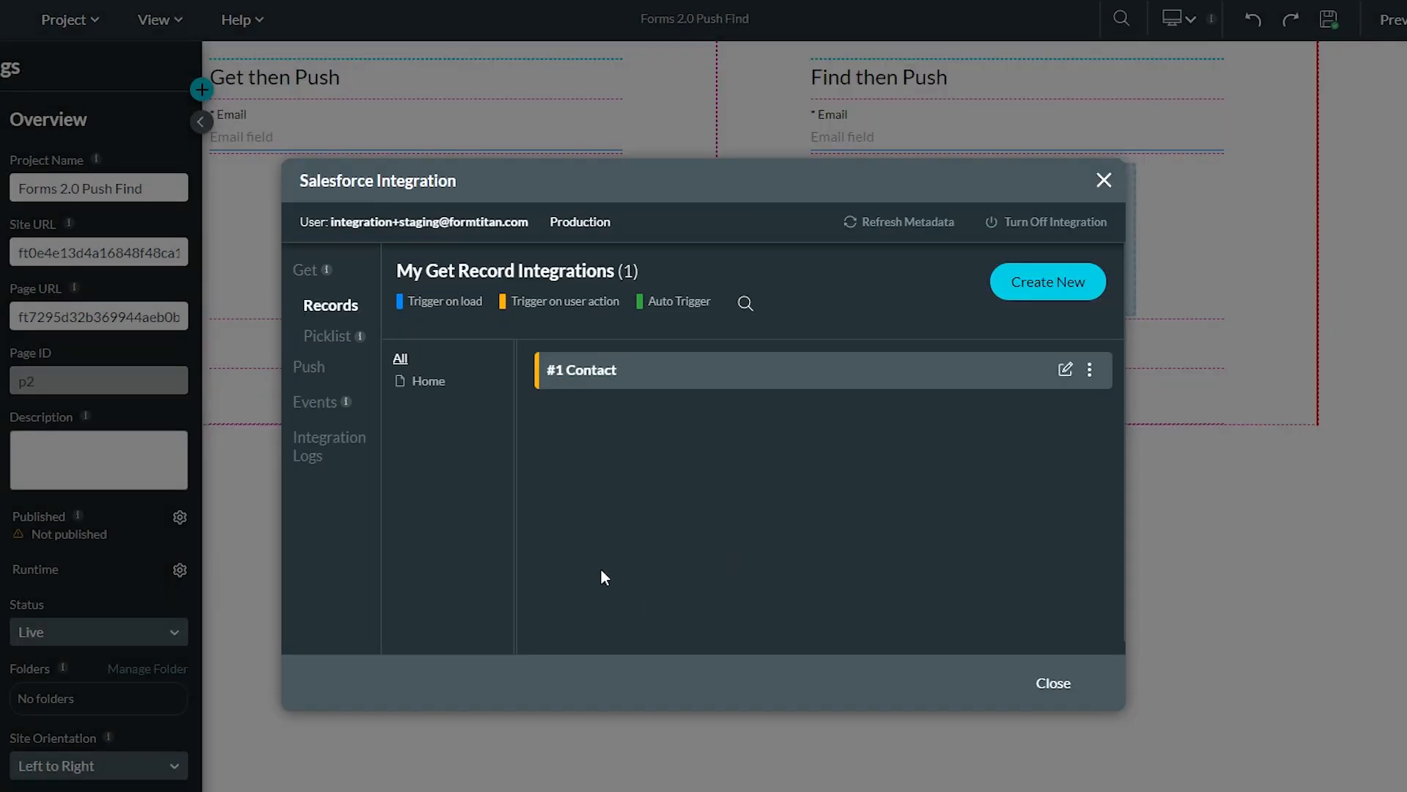
Review #2 Contact's find condition (Email equals eml Email Push) and its empty mapped fields
{"action": "left_click", "coordinate": [313, 369]}
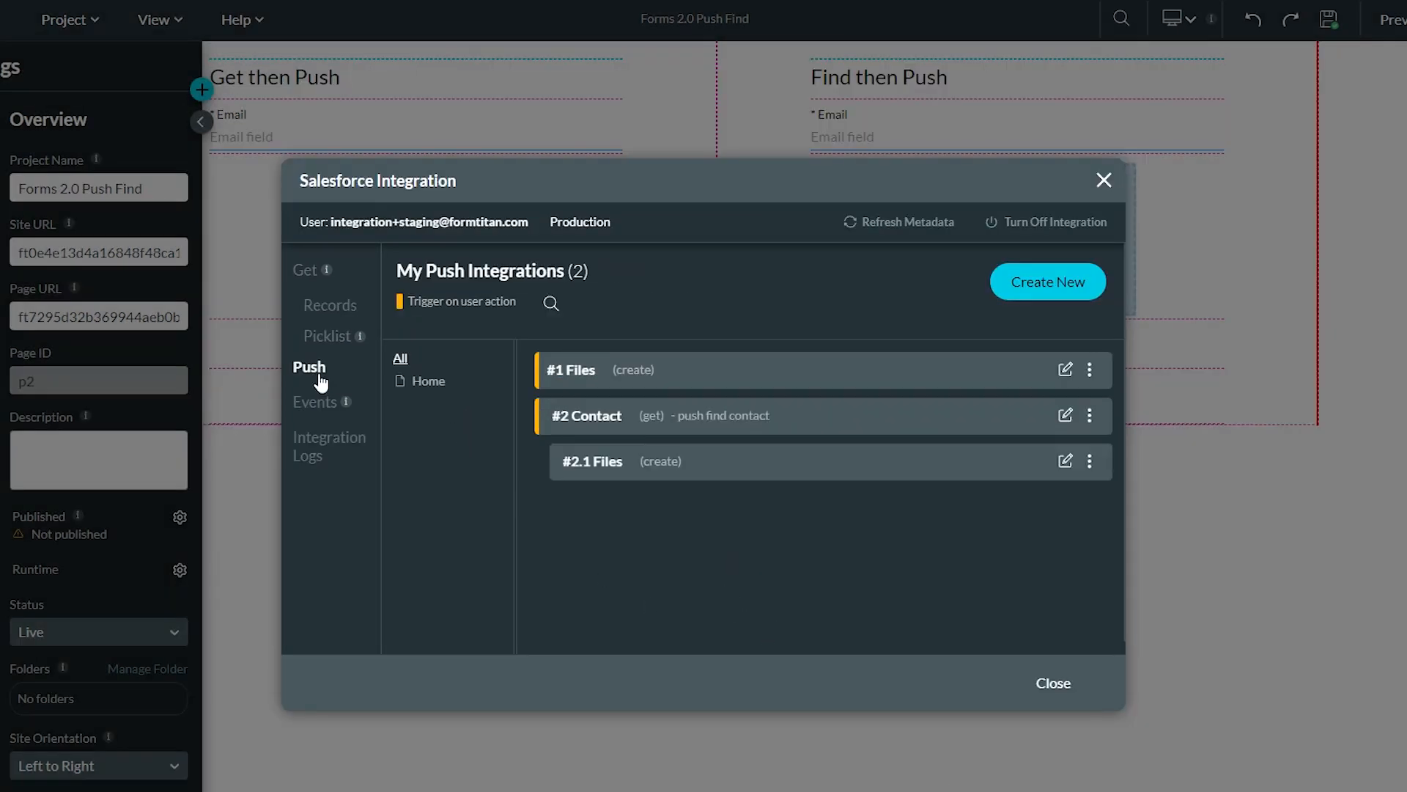
{"action": "left_click", "coordinate": [1064, 415]}
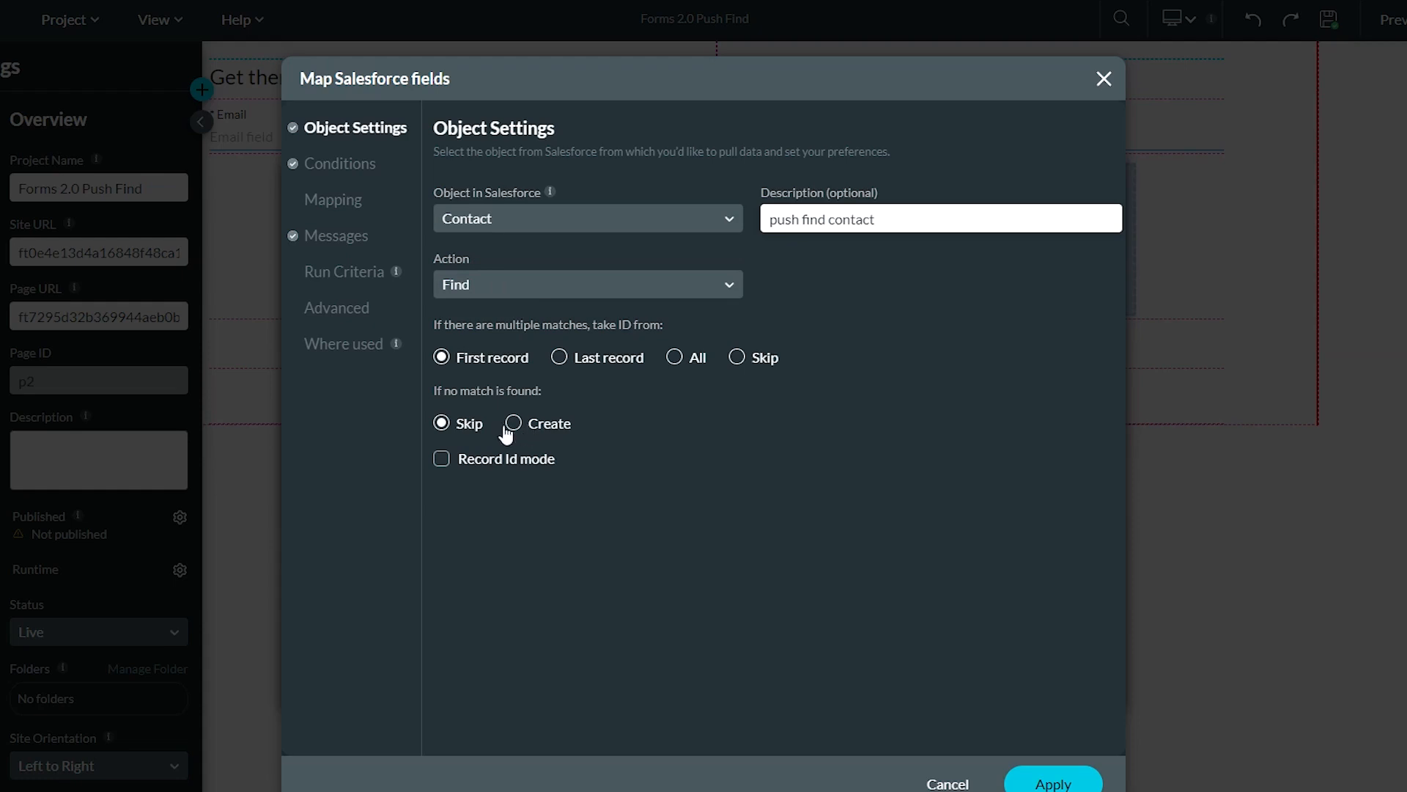
{"action": "left_click", "coordinate": [331, 166]}
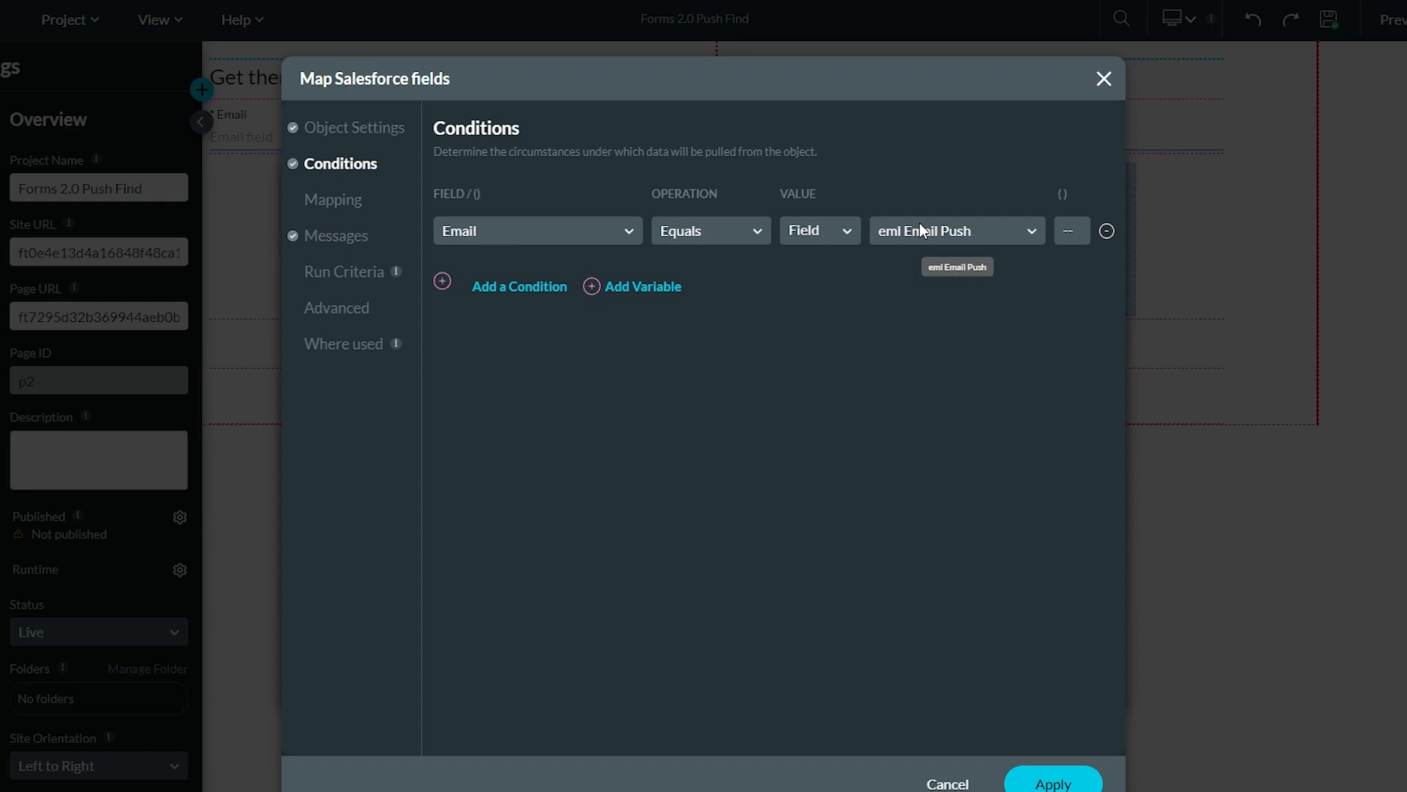
{"action": "left_click", "coordinate": [332, 199]}
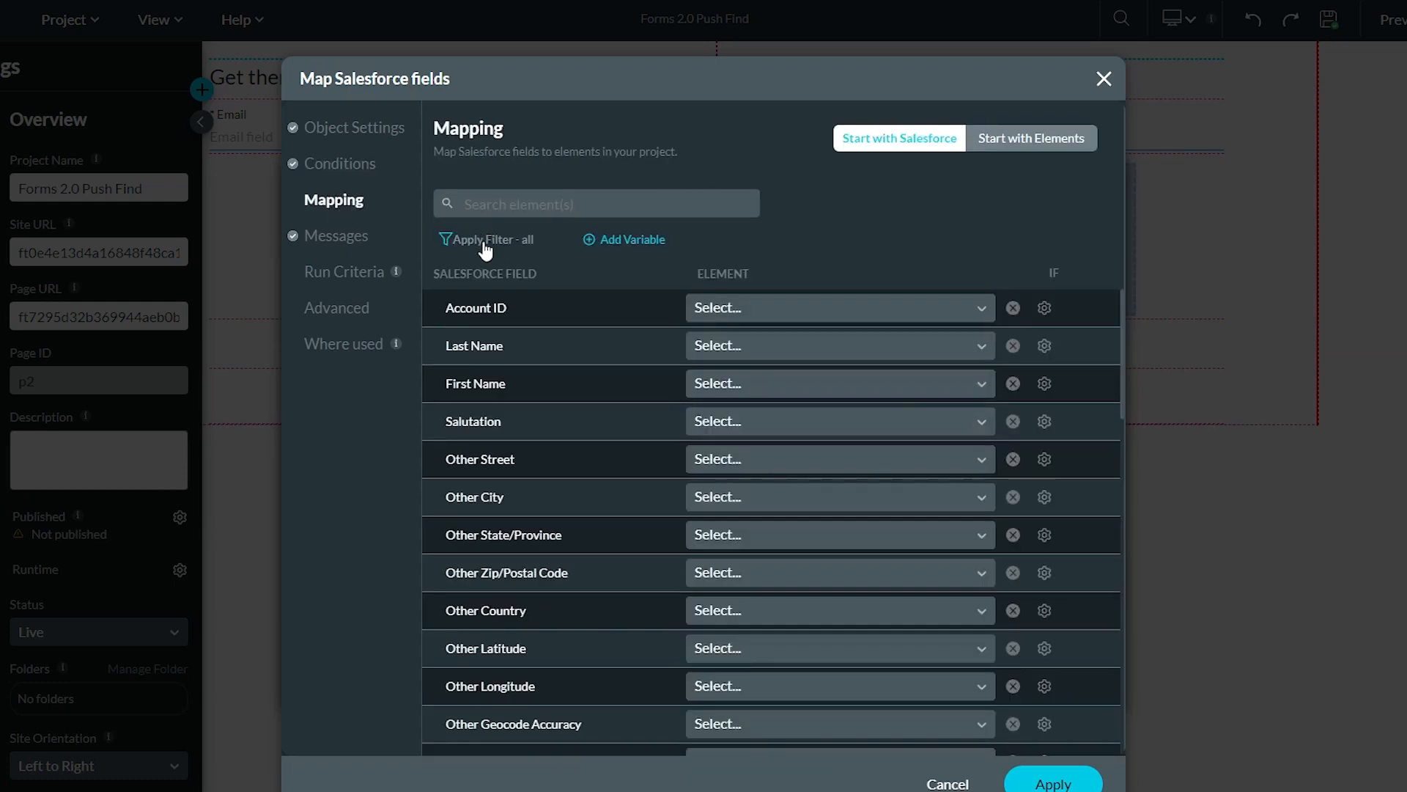
{"action": "left_click", "coordinate": [484, 242]}
{"action": "left_click", "coordinate": [483, 296]}
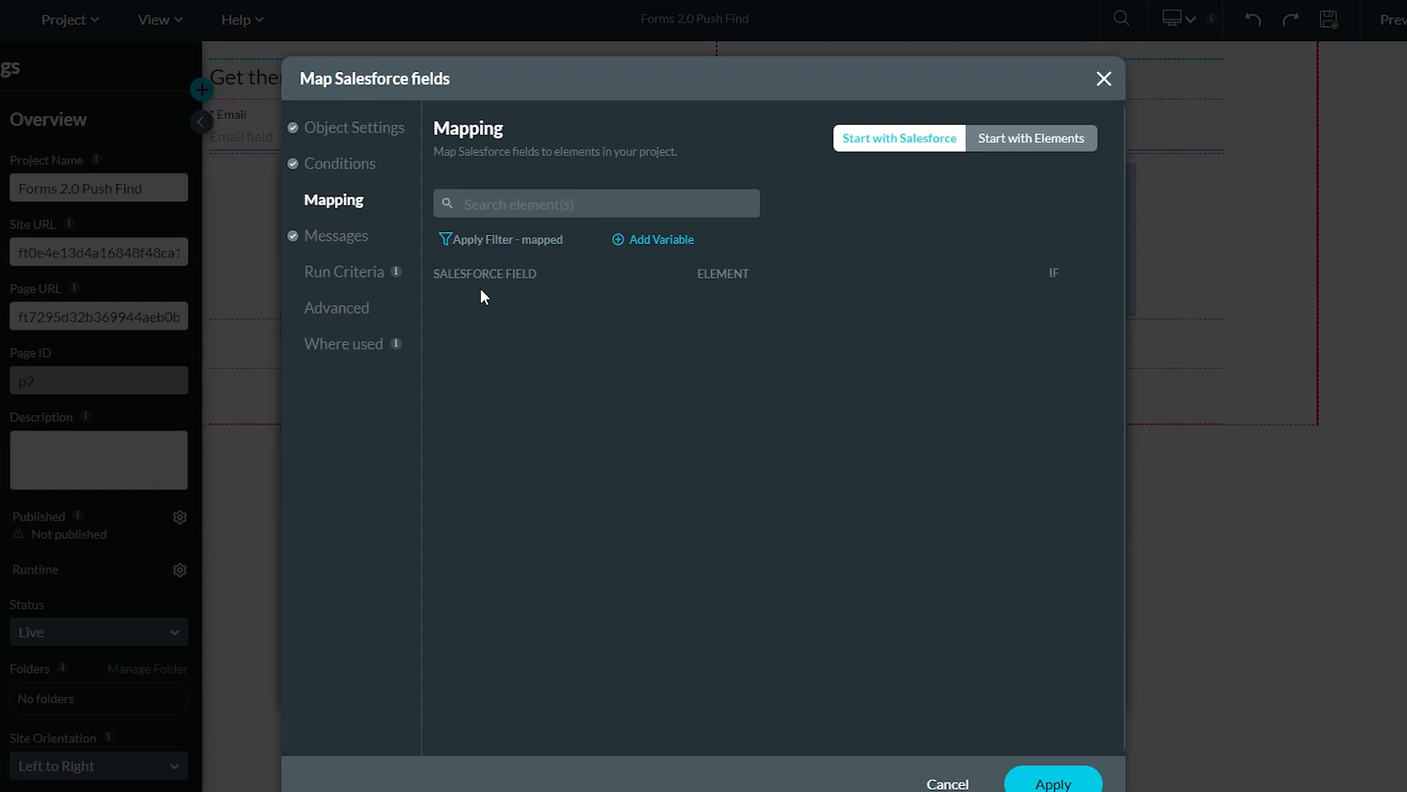
{"action": "left_click", "coordinate": [929, 775]}
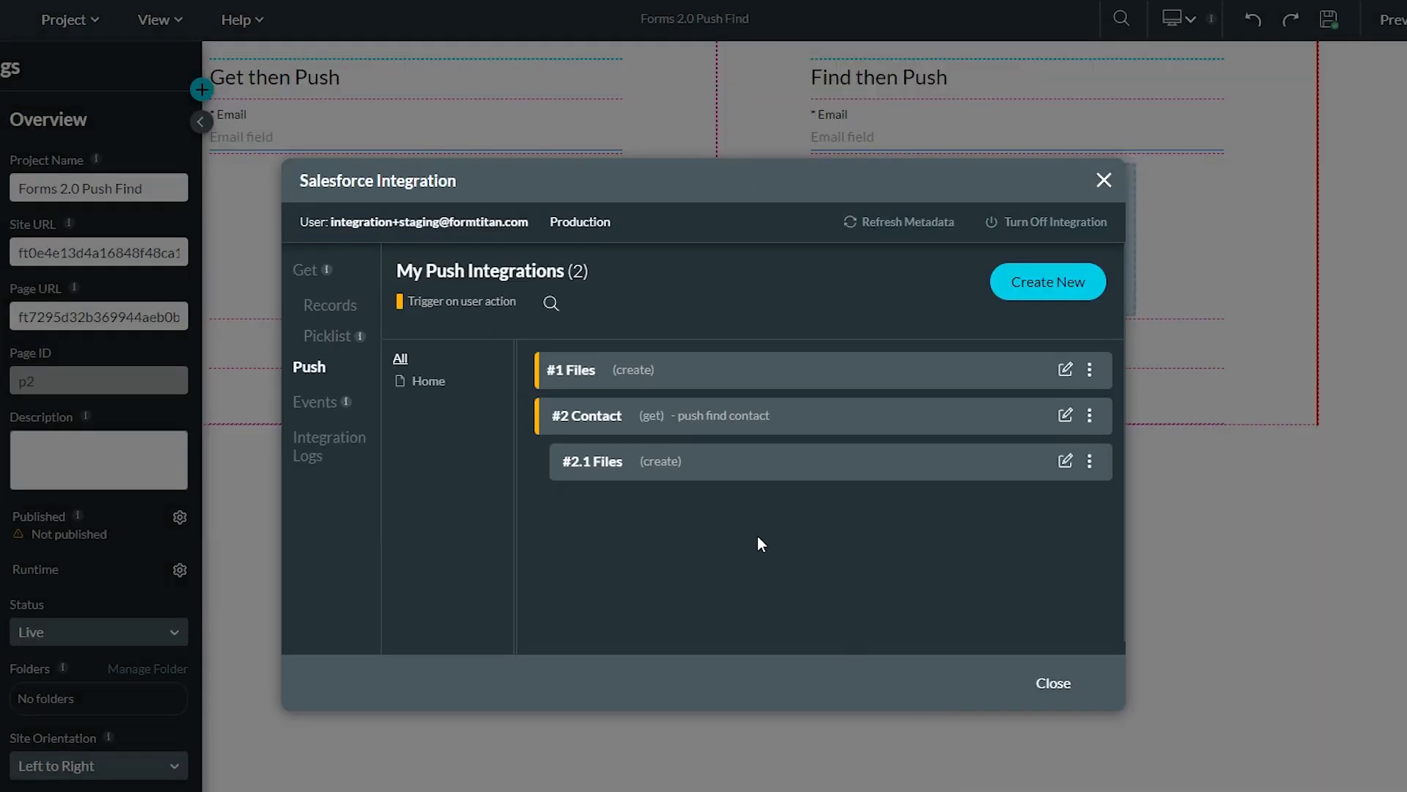
Keep #2 Contact as First Publish Location ID in the #2.1 Files mapping and apply it
{"action": "left_click", "coordinate": [1090, 416]}
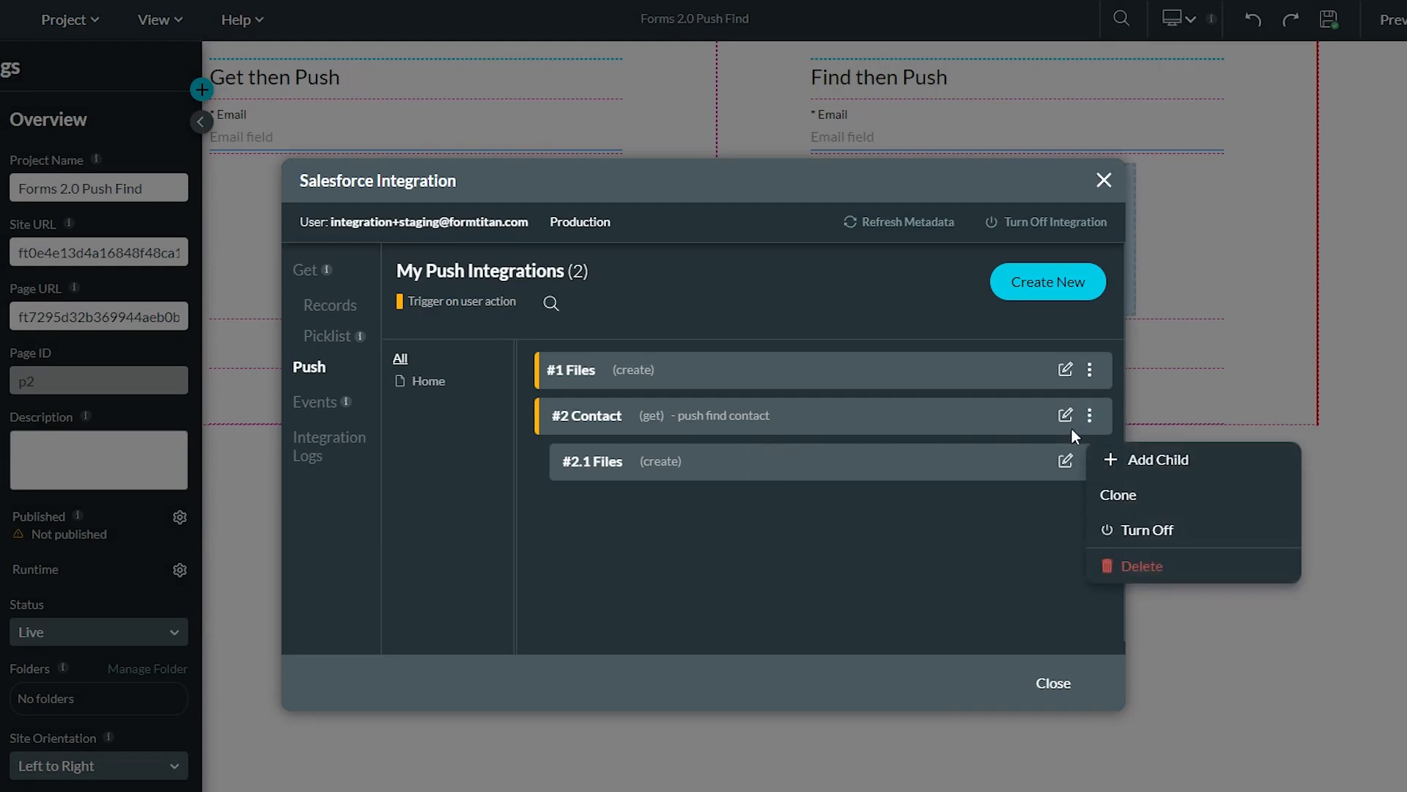
{"action": "left_click", "coordinate": [911, 469]}
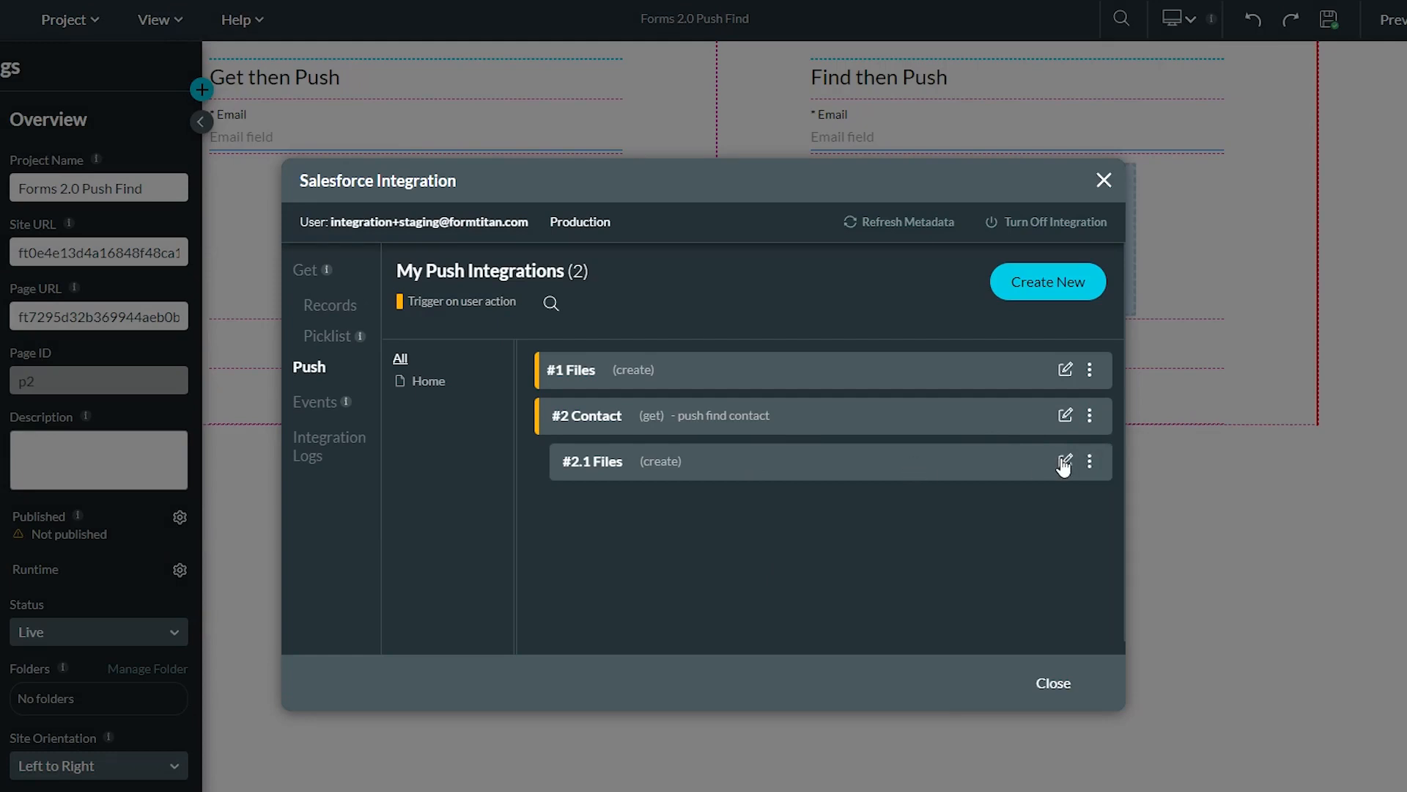
{"action": "left_click", "coordinate": [1064, 462]}
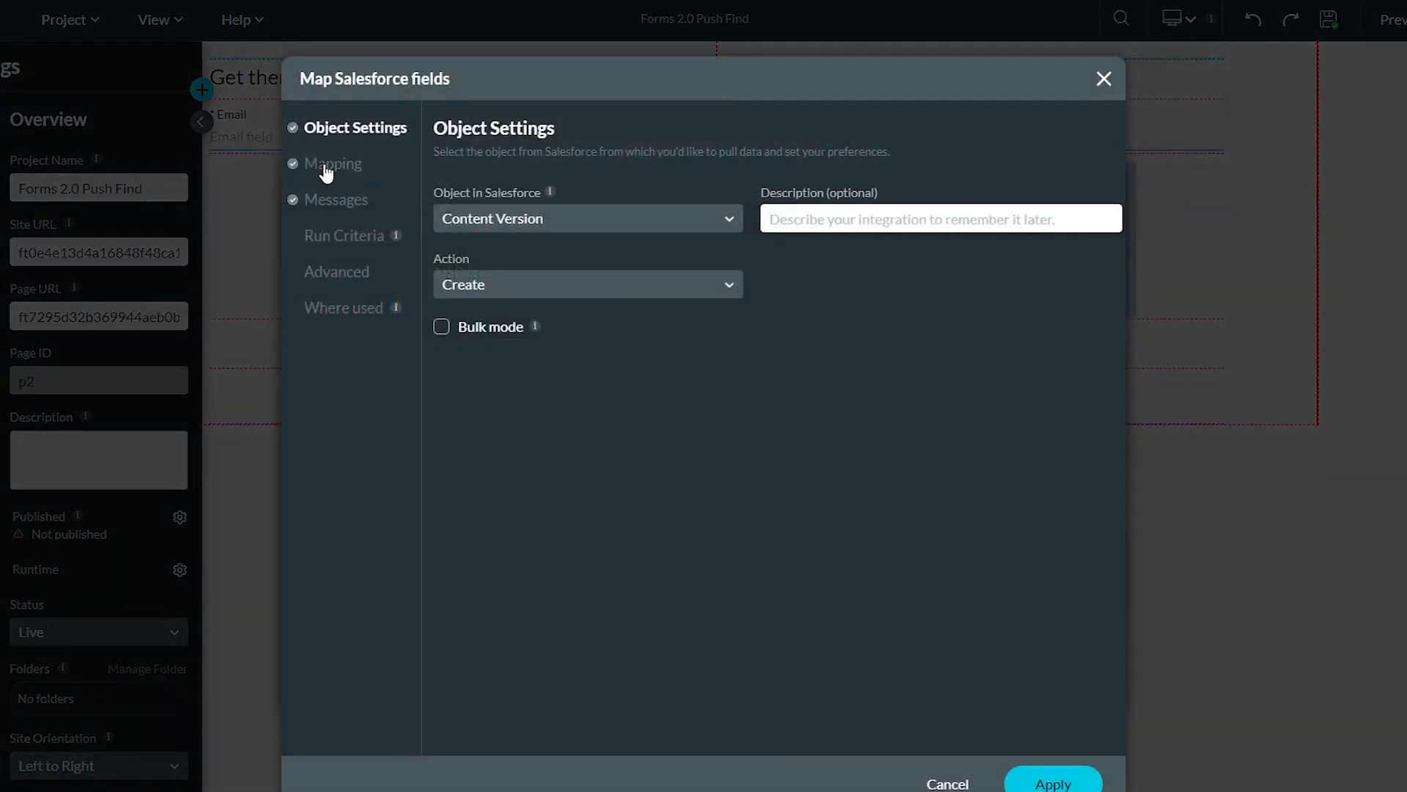
{"action": "left_click", "coordinate": [325, 167]}
{"action": "left_click", "coordinate": [473, 242]}
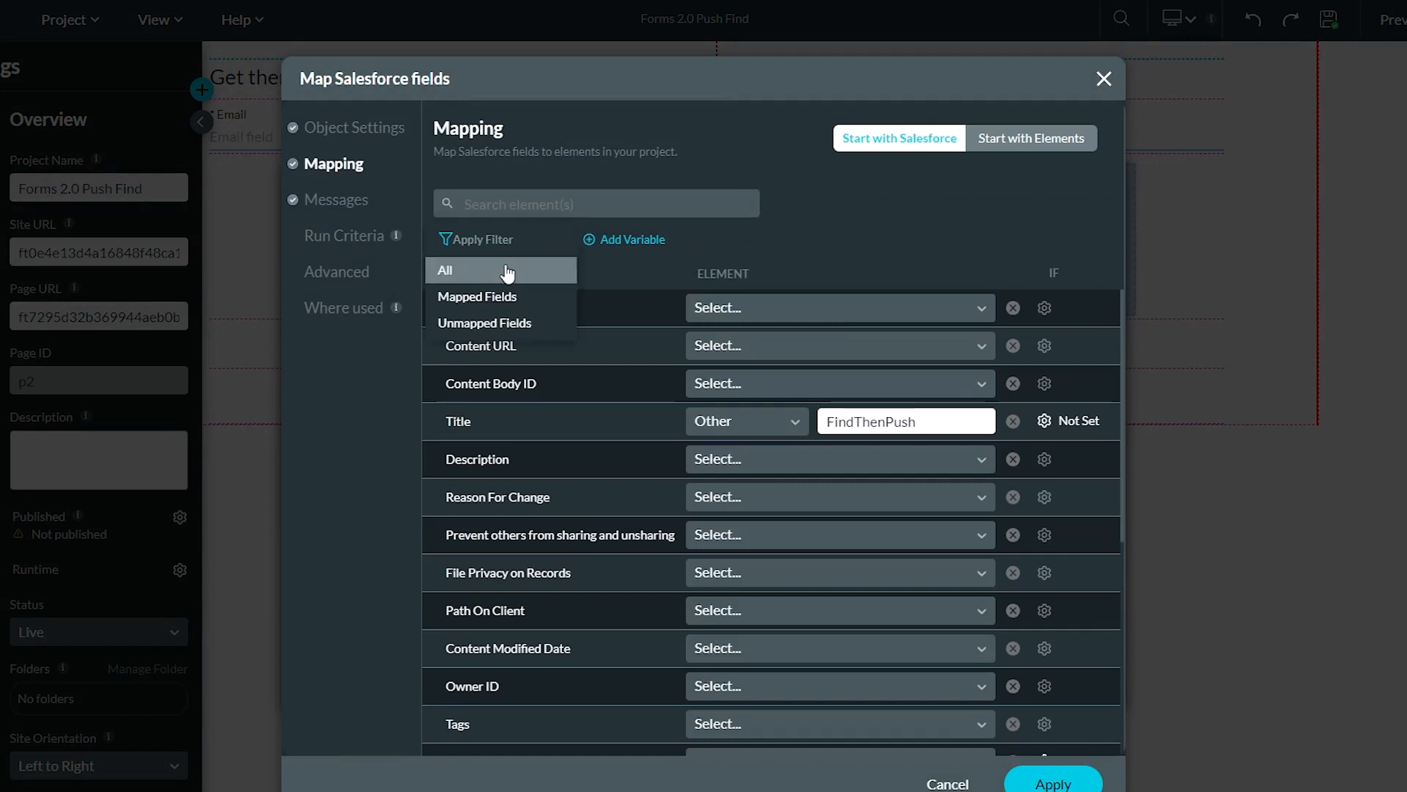
{"action": "left_click", "coordinate": [490, 301]}
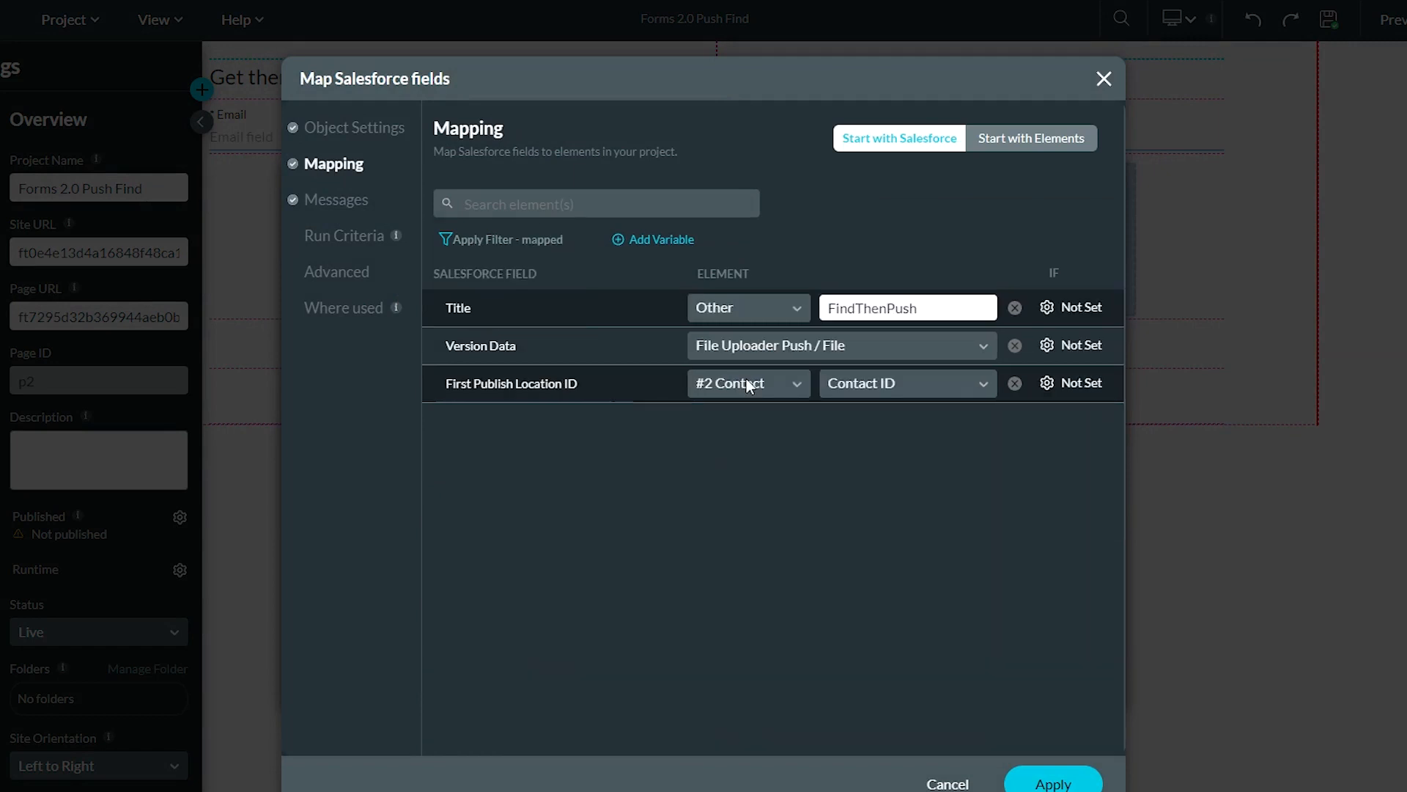
{"action": "left_click", "coordinate": [773, 381]}
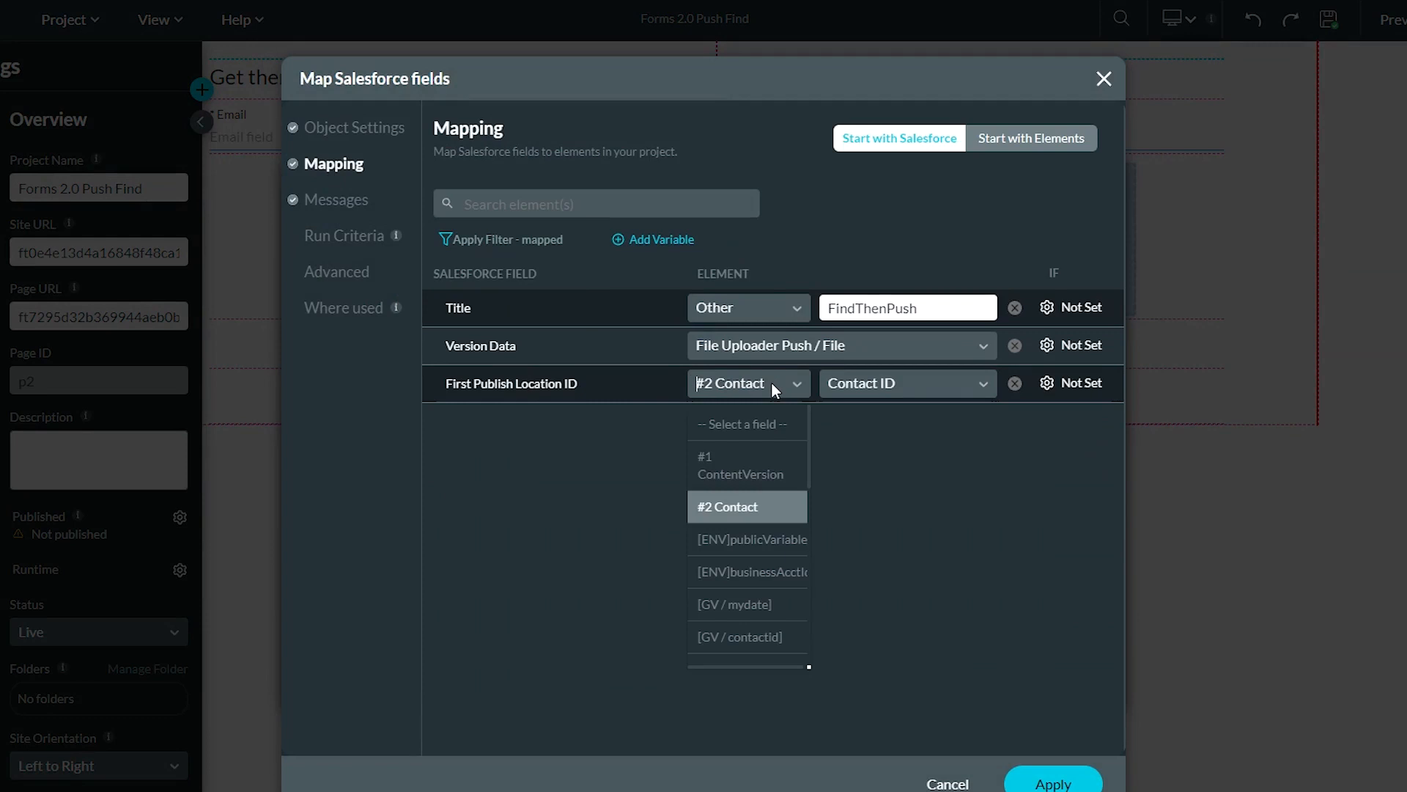
{"action": "left_click", "coordinate": [748, 511]}
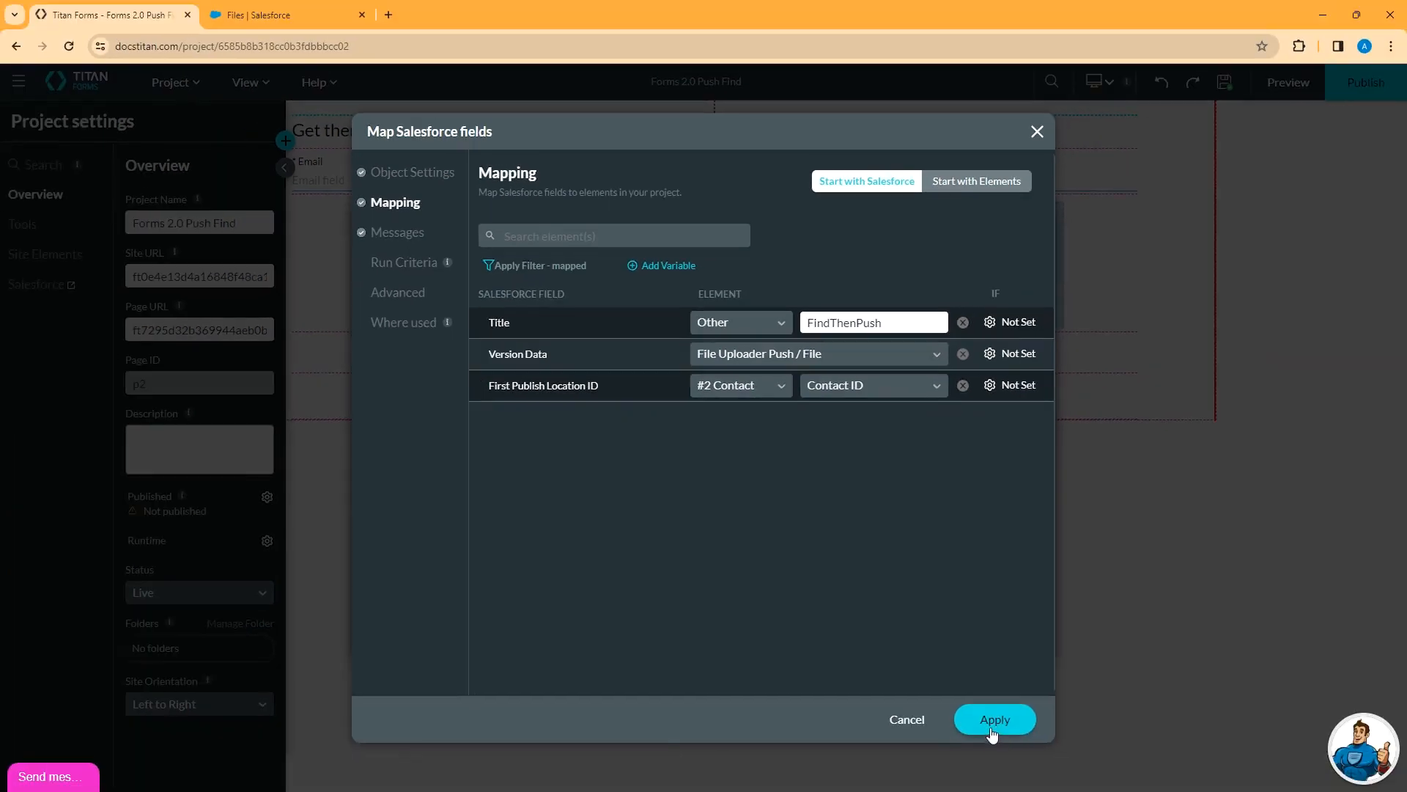
{"action": "left_click", "coordinate": [1053, 783]}
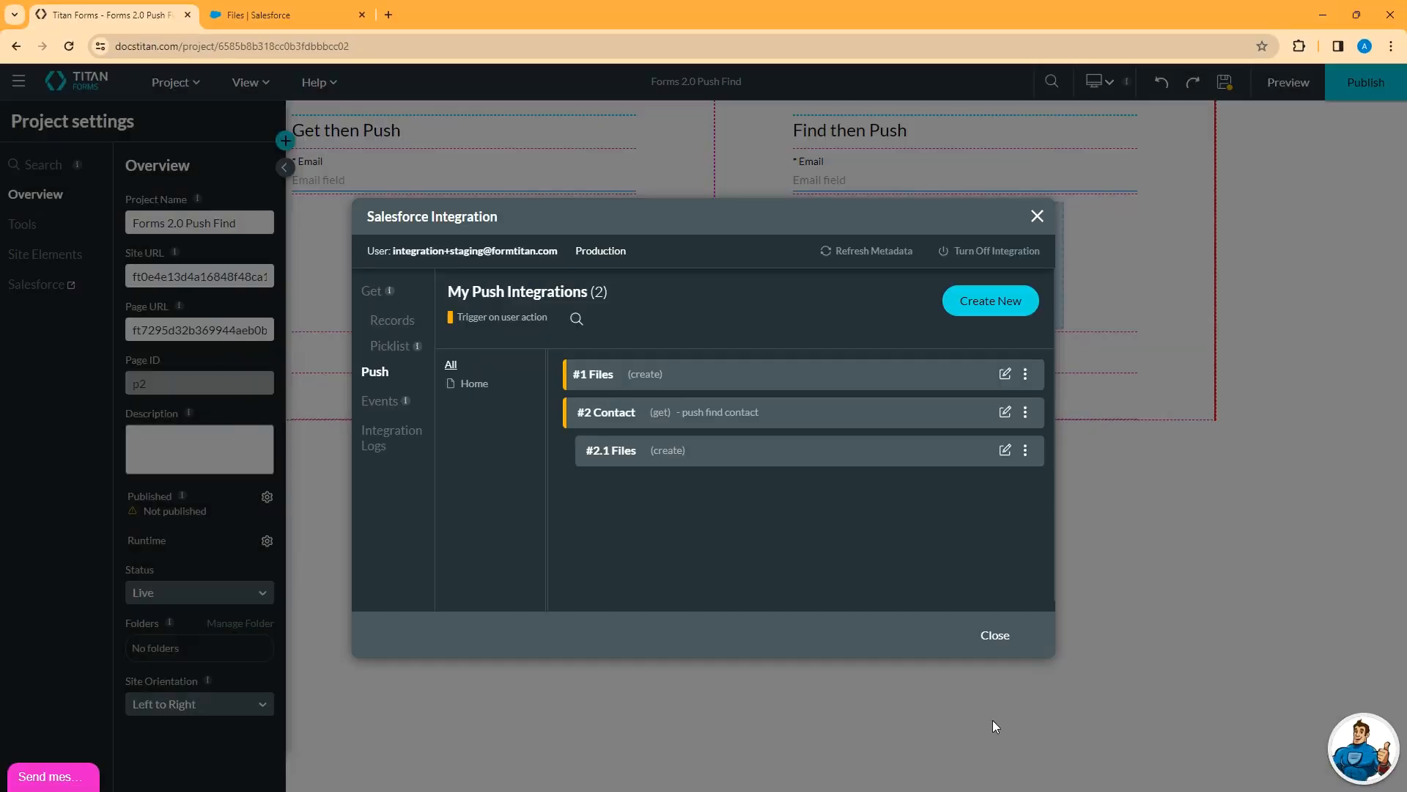
Close the Salesforce Integration dialog and Project settings panel, then select the Find then Push form
{"action": "left_click", "coordinate": [1053, 679]}
{"action": "left_click", "coordinate": [1003, 640]}
{"action": "left_click", "coordinate": [862, 413]}
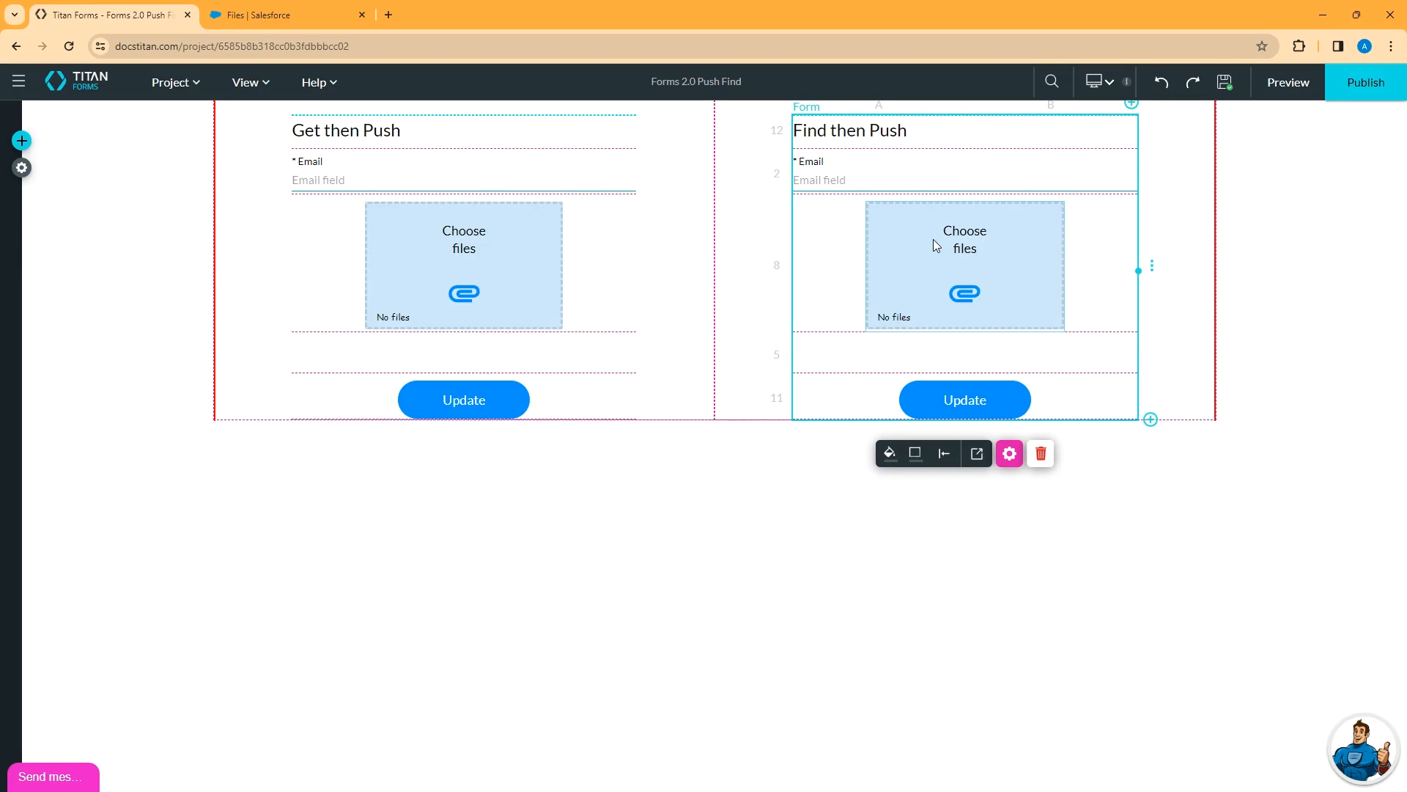
Open the live preview and enter the contact's e-mail in the Get then Push Email field
{"action": "left_click", "coordinate": [1283, 85]}
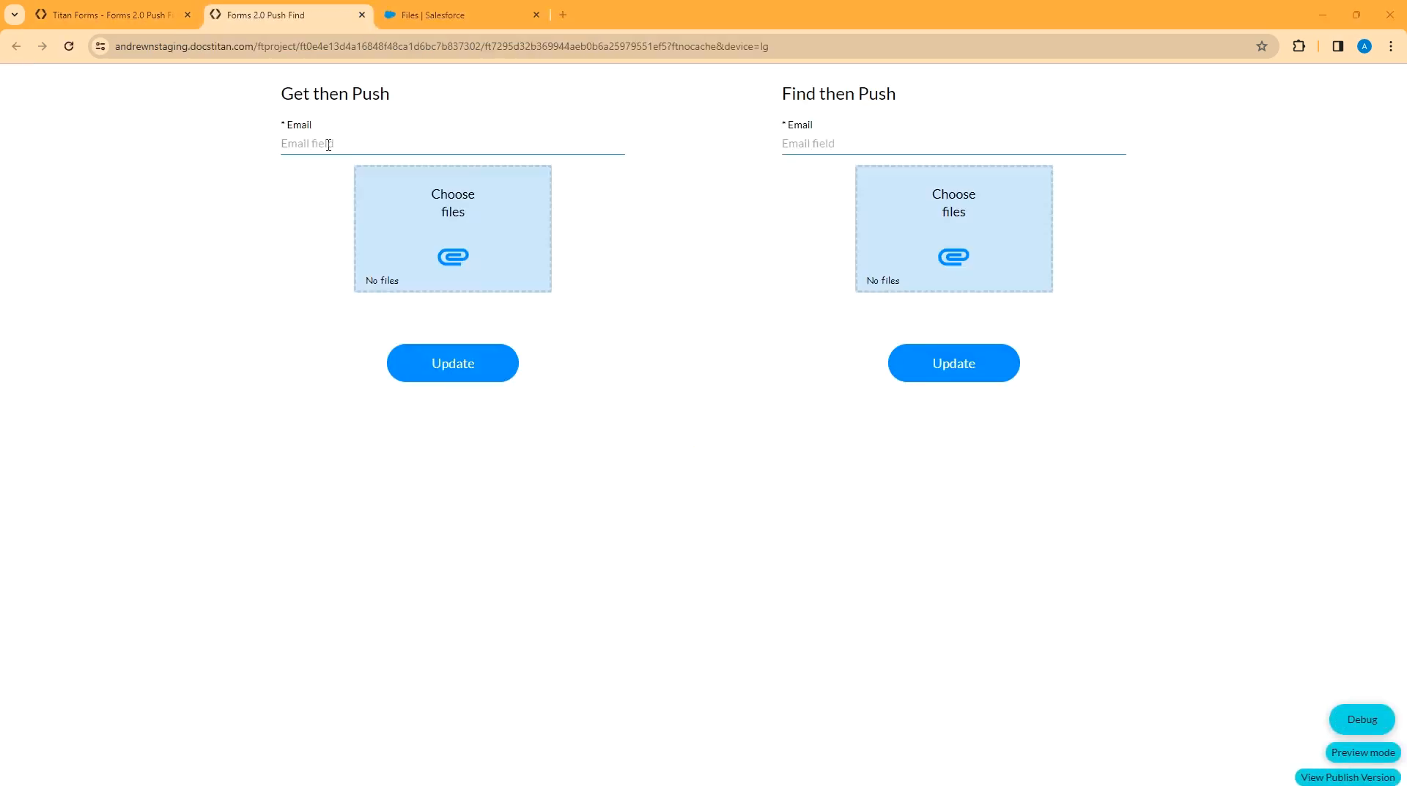
{"action": "left_click", "coordinate": [328, 143]}
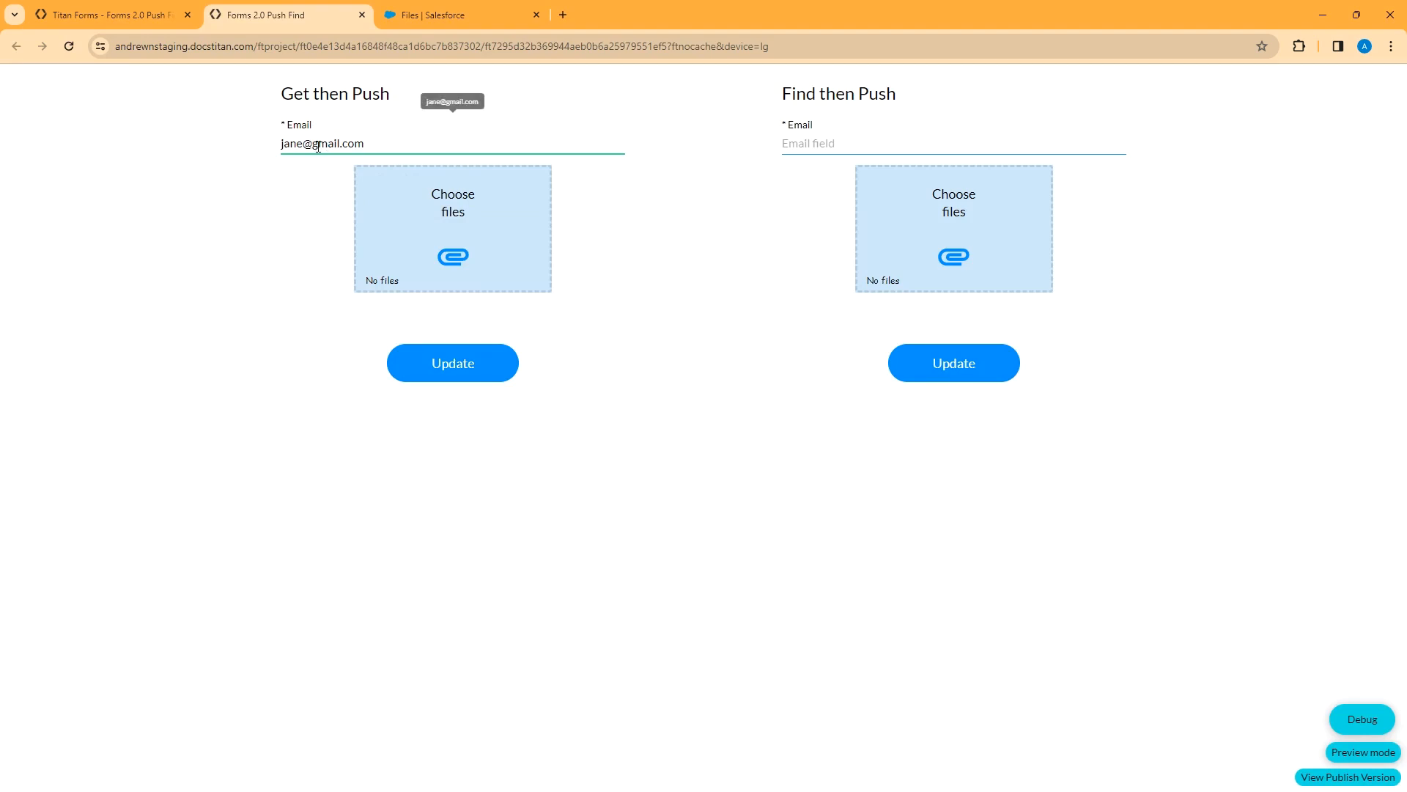
Attach deloreanIpsum.pdf from testdocs and submit the Get then Push form
{"action": "left_click", "coordinate": [450, 253]}
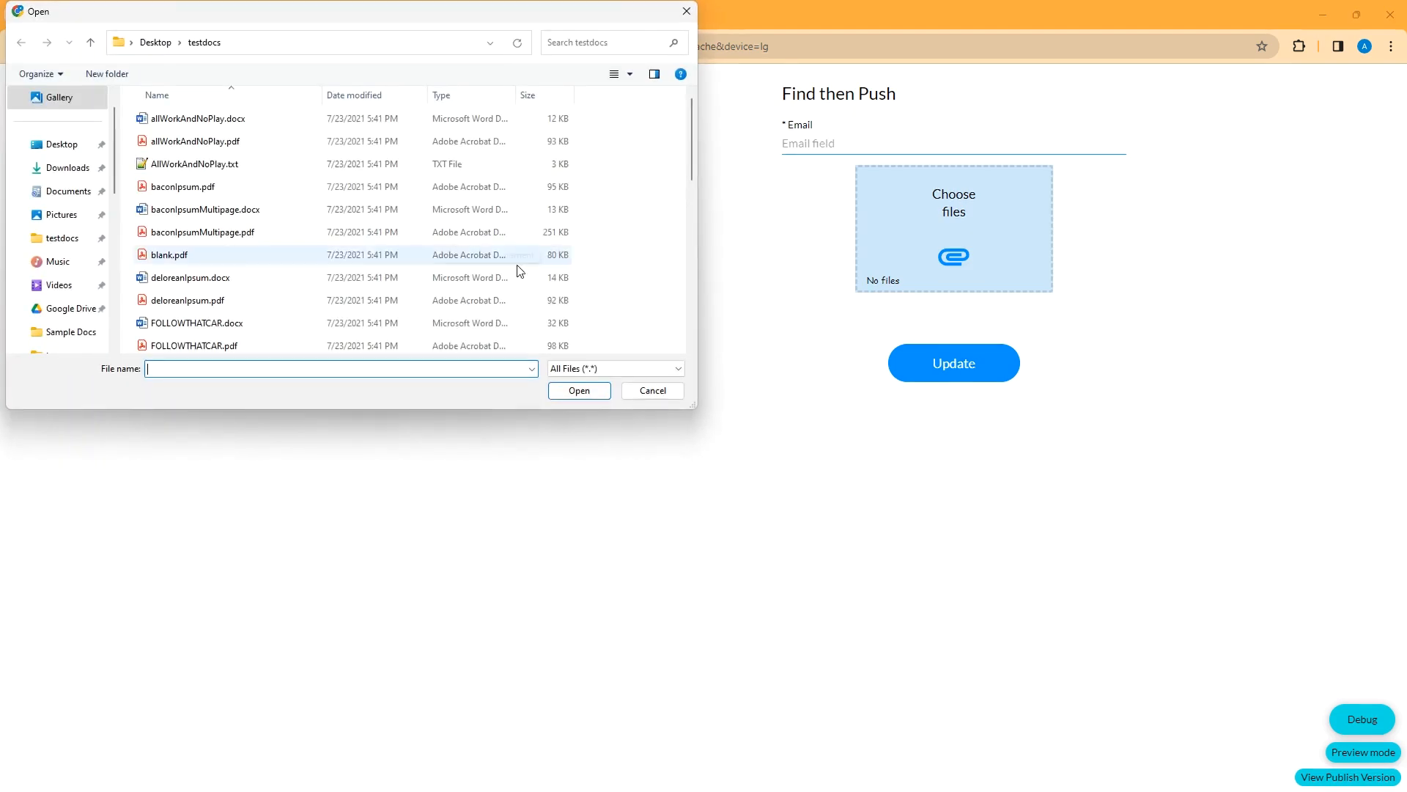
{"action": "left_click", "coordinate": [191, 301]}
{"action": "left_click", "coordinate": [579, 391]}
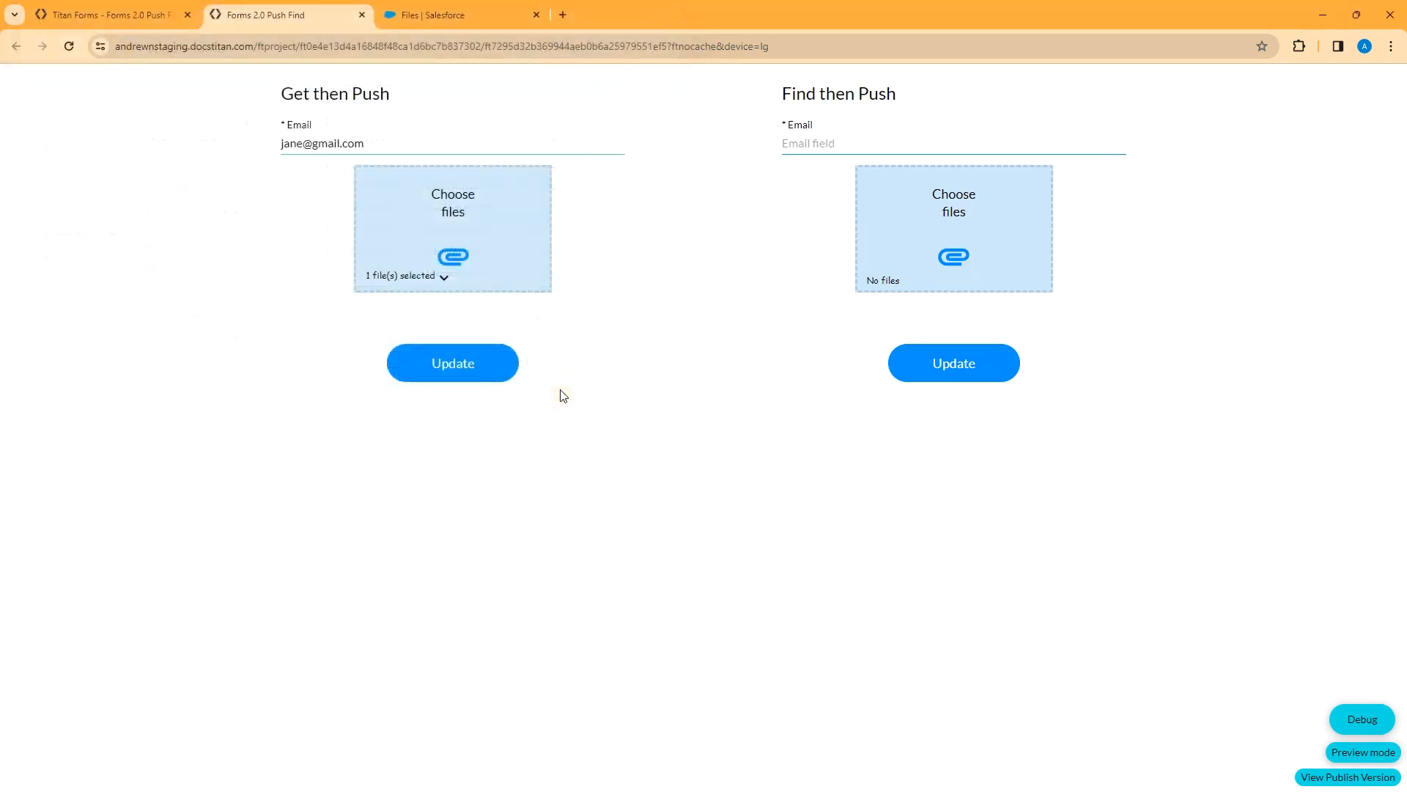
{"action": "left_click", "coordinate": [450, 372]}
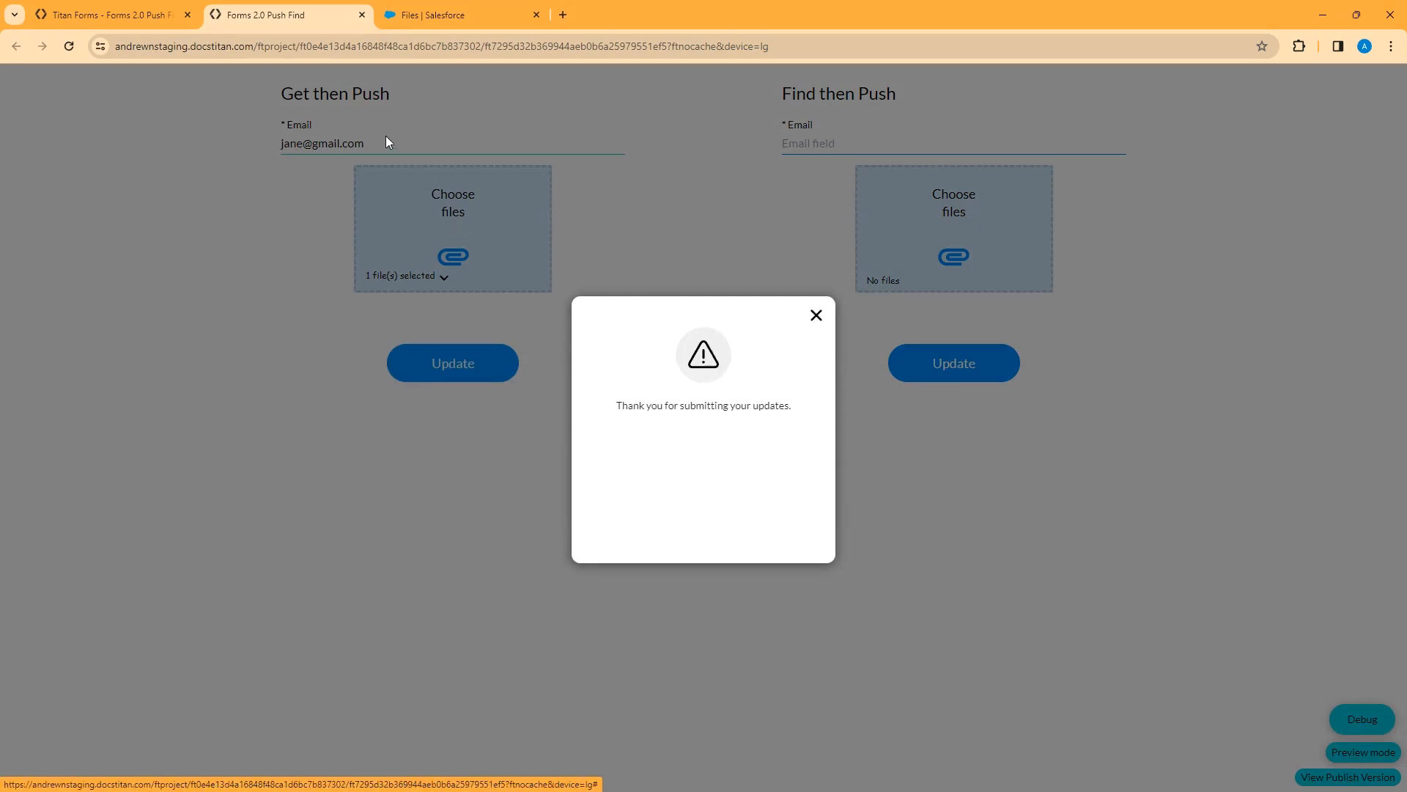
{"action": "left_click", "coordinate": [816, 315]}
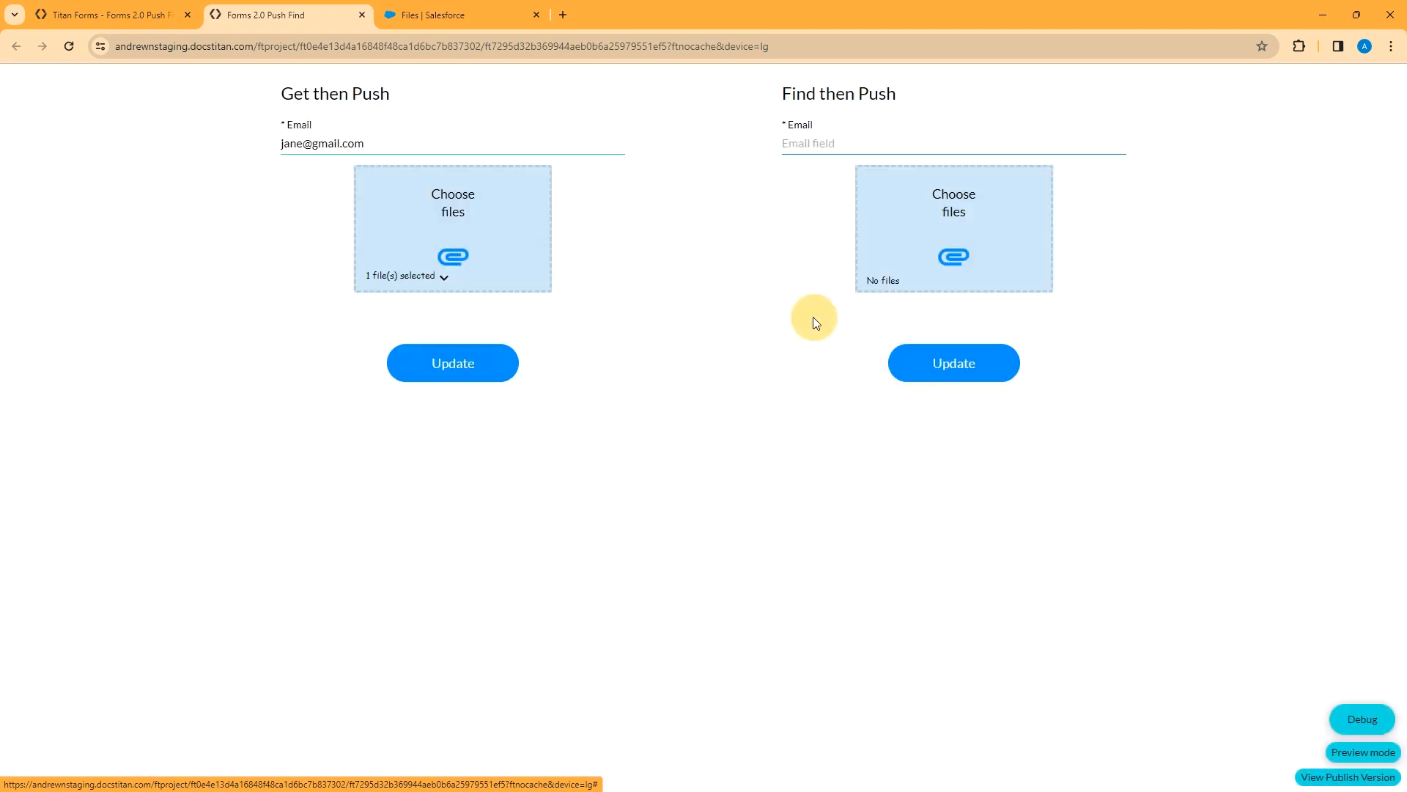
Check the stored contactid in the Debug values, then view the contact's Files page in Salesforce
{"action": "left_click", "coordinate": [1362, 720]}
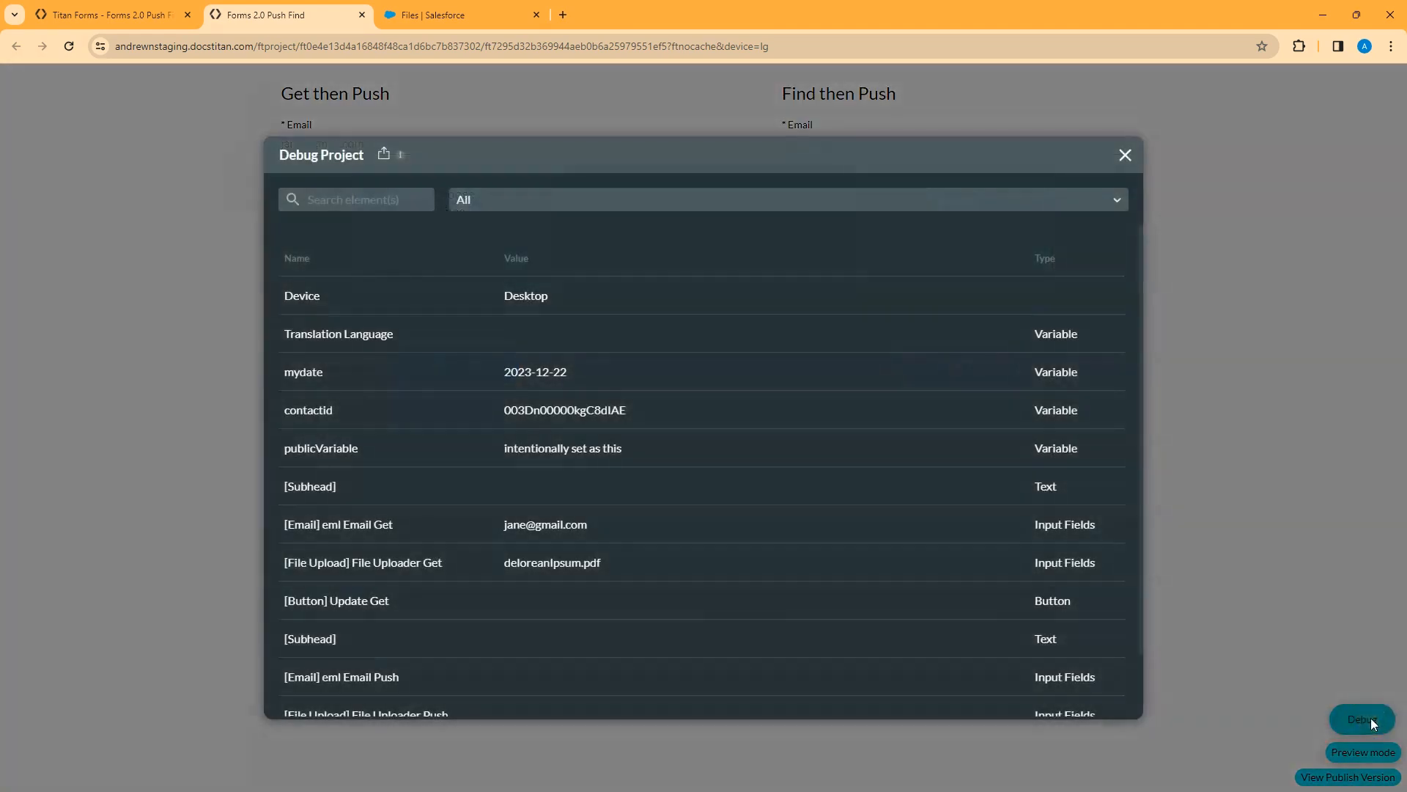
{"action": "left_click", "coordinate": [551, 411]}
{"action": "left_click", "coordinate": [1125, 155]}
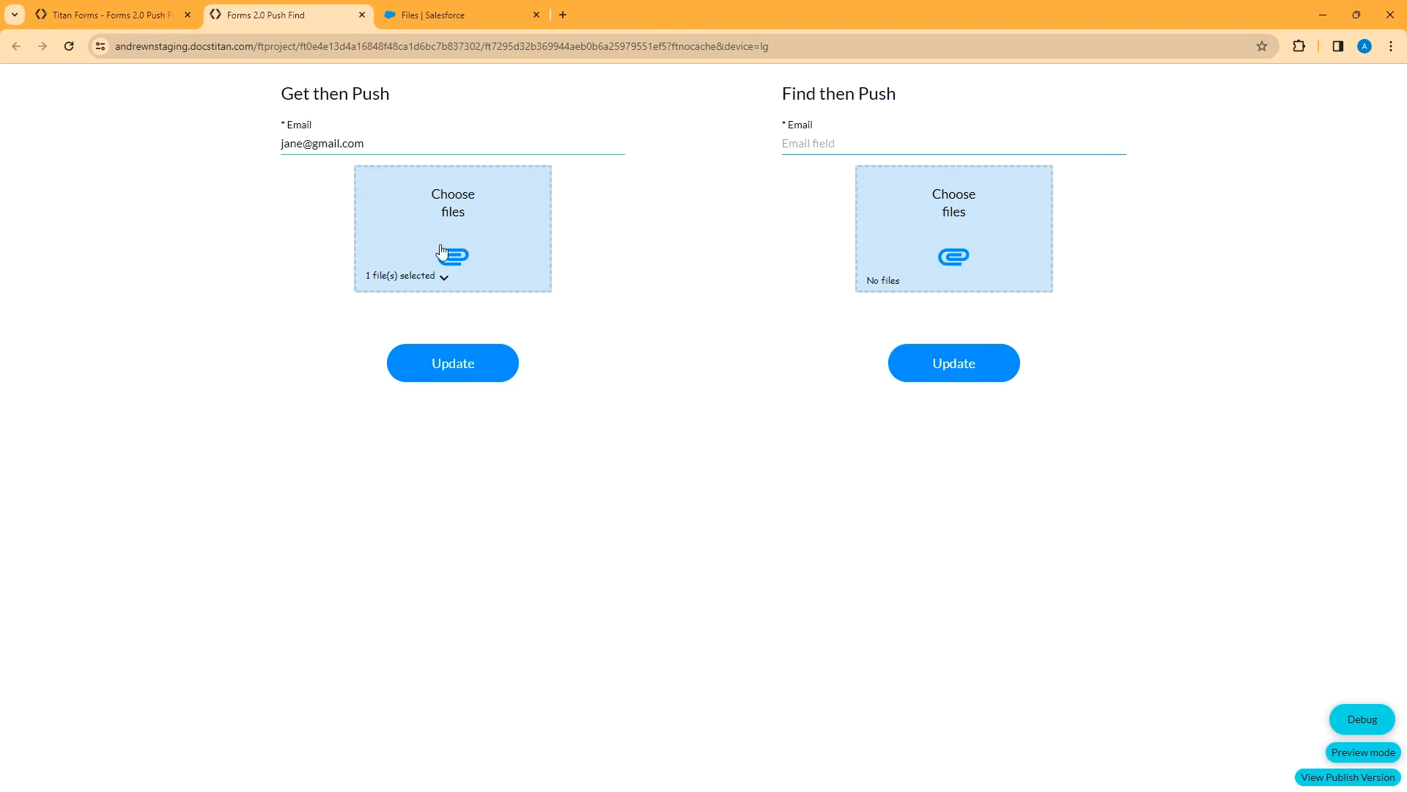
{"action": "left_click", "coordinate": [436, 15]}
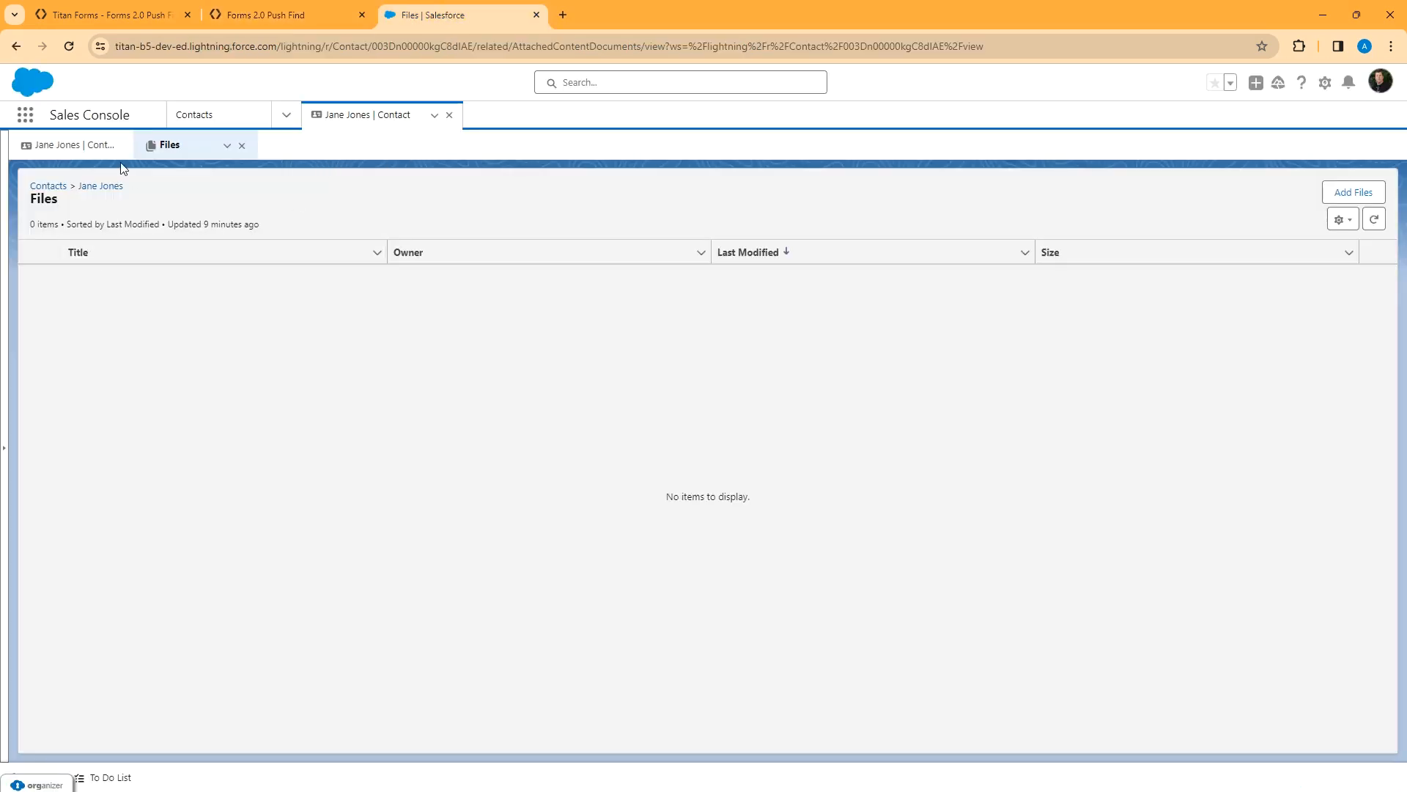
Refresh the Salesforce contact record and preview the newly attached GetThenPush PDF
{"action": "left_click", "coordinate": [242, 145]}
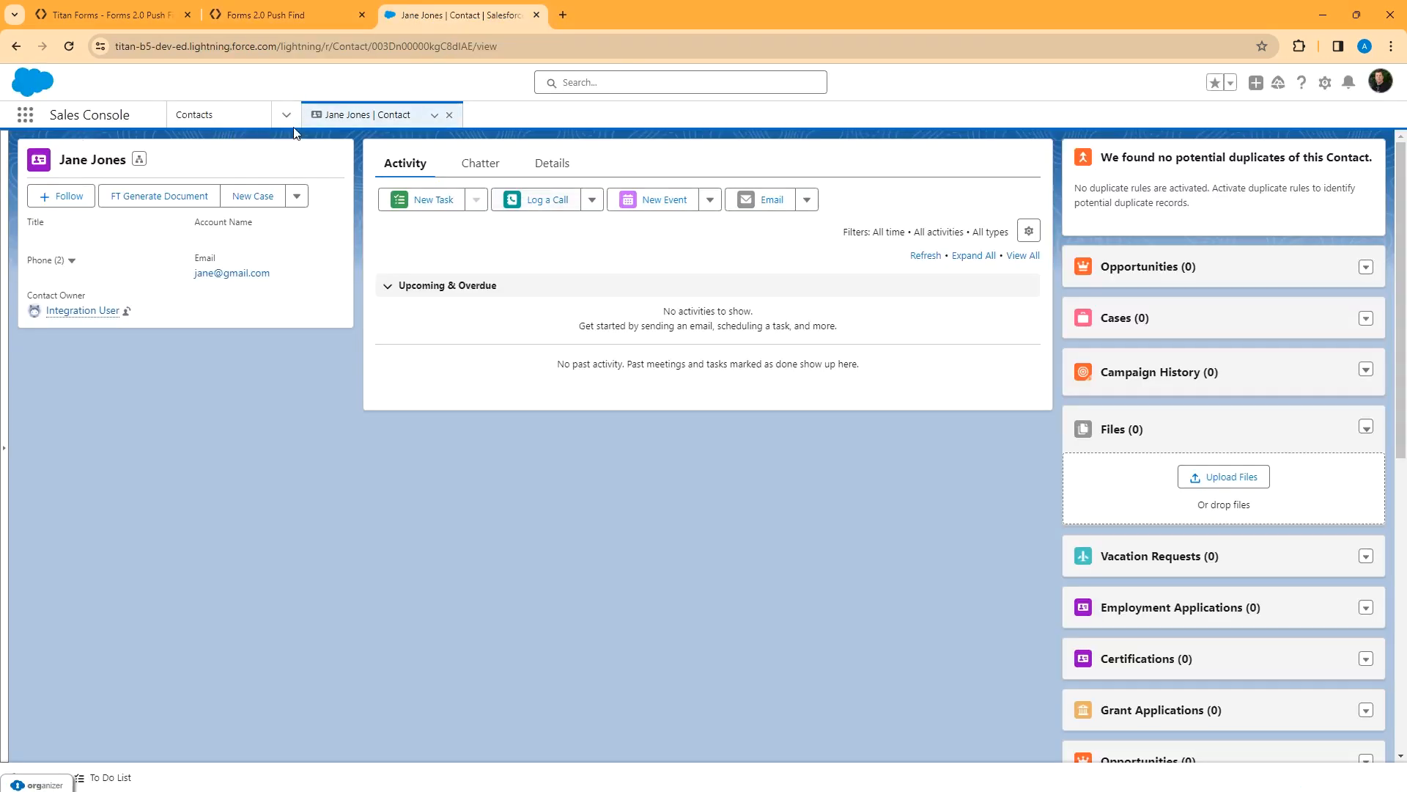
{"action": "left_click", "coordinate": [435, 115]}
{"action": "left_click", "coordinate": [398, 142]}
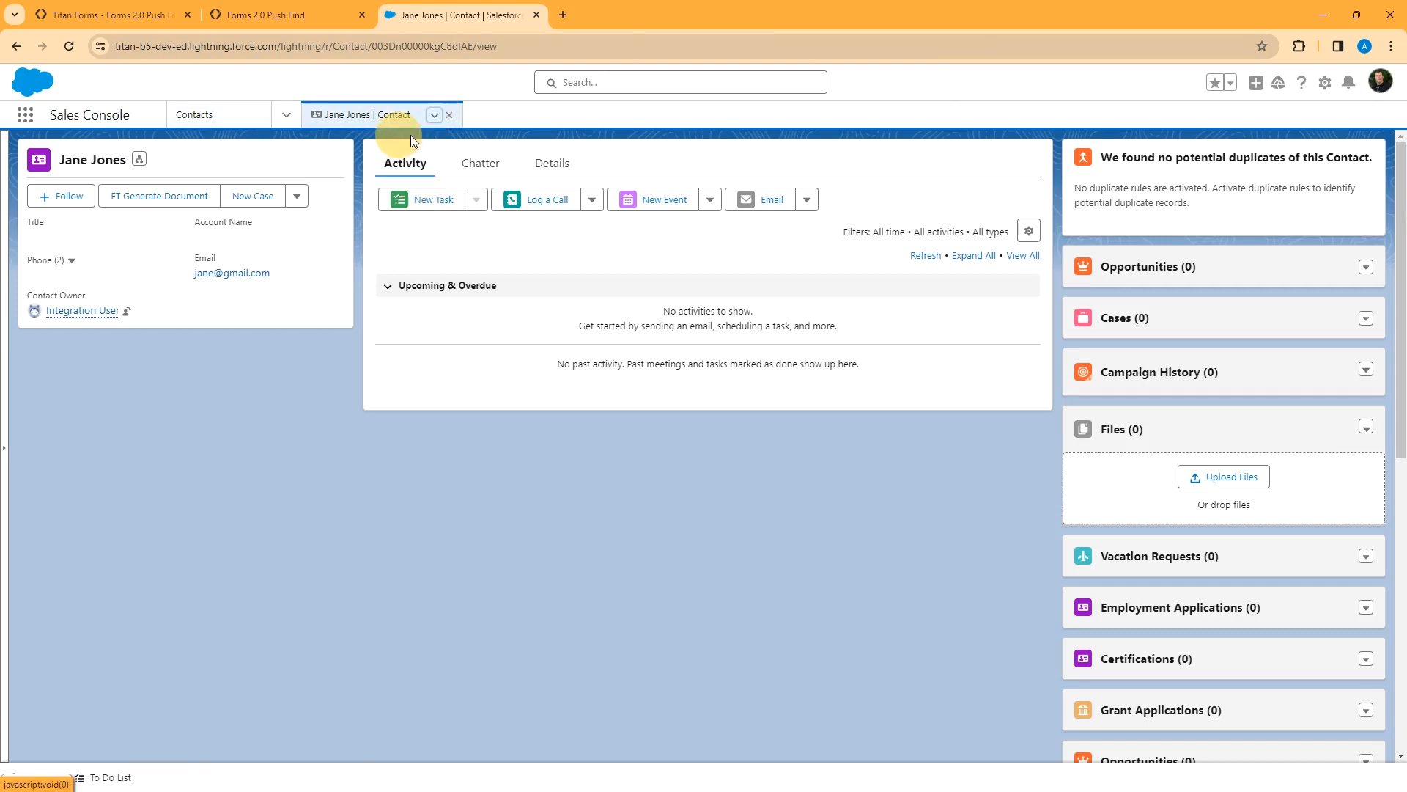
{"action": "left_click", "coordinate": [1199, 471]}
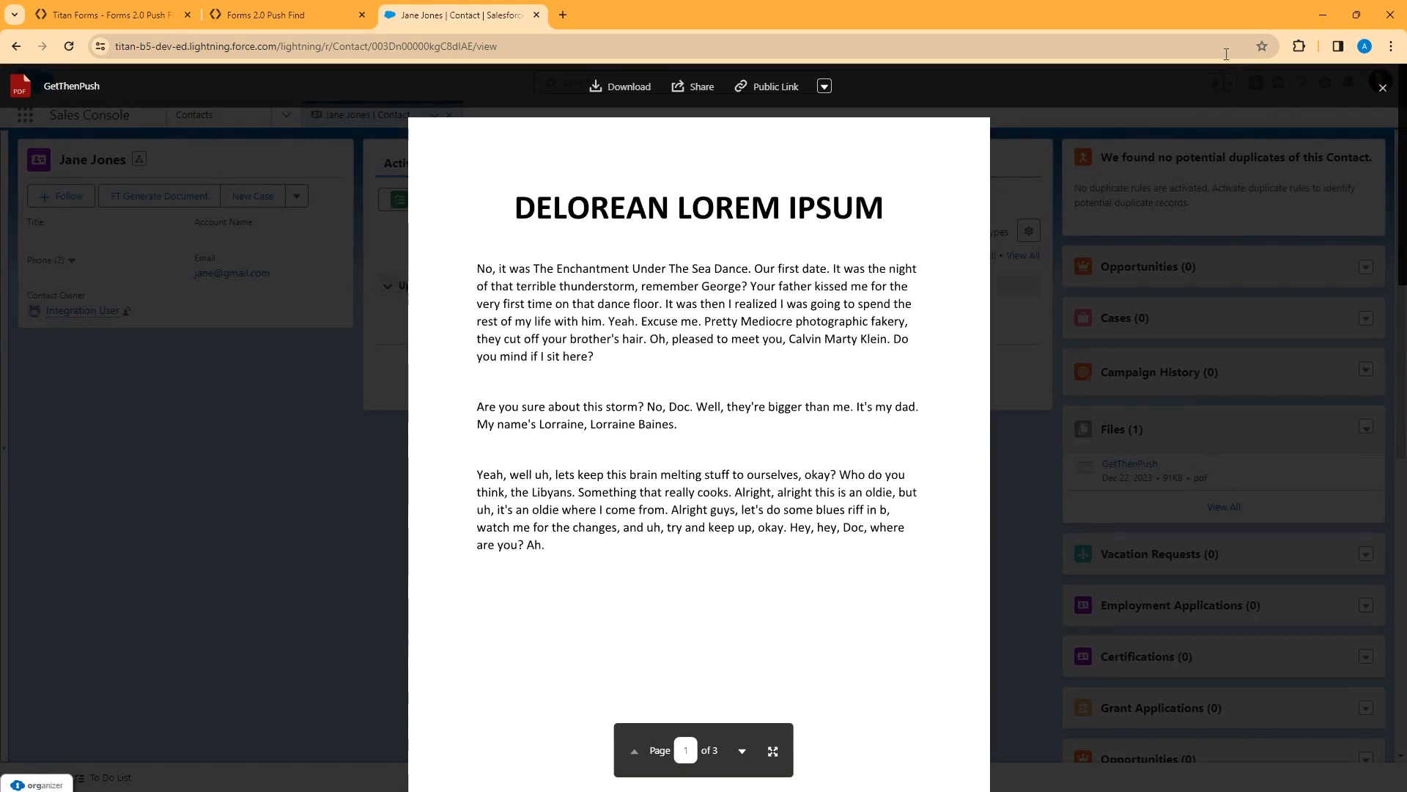
{"action": "left_click", "coordinate": [1383, 88]}
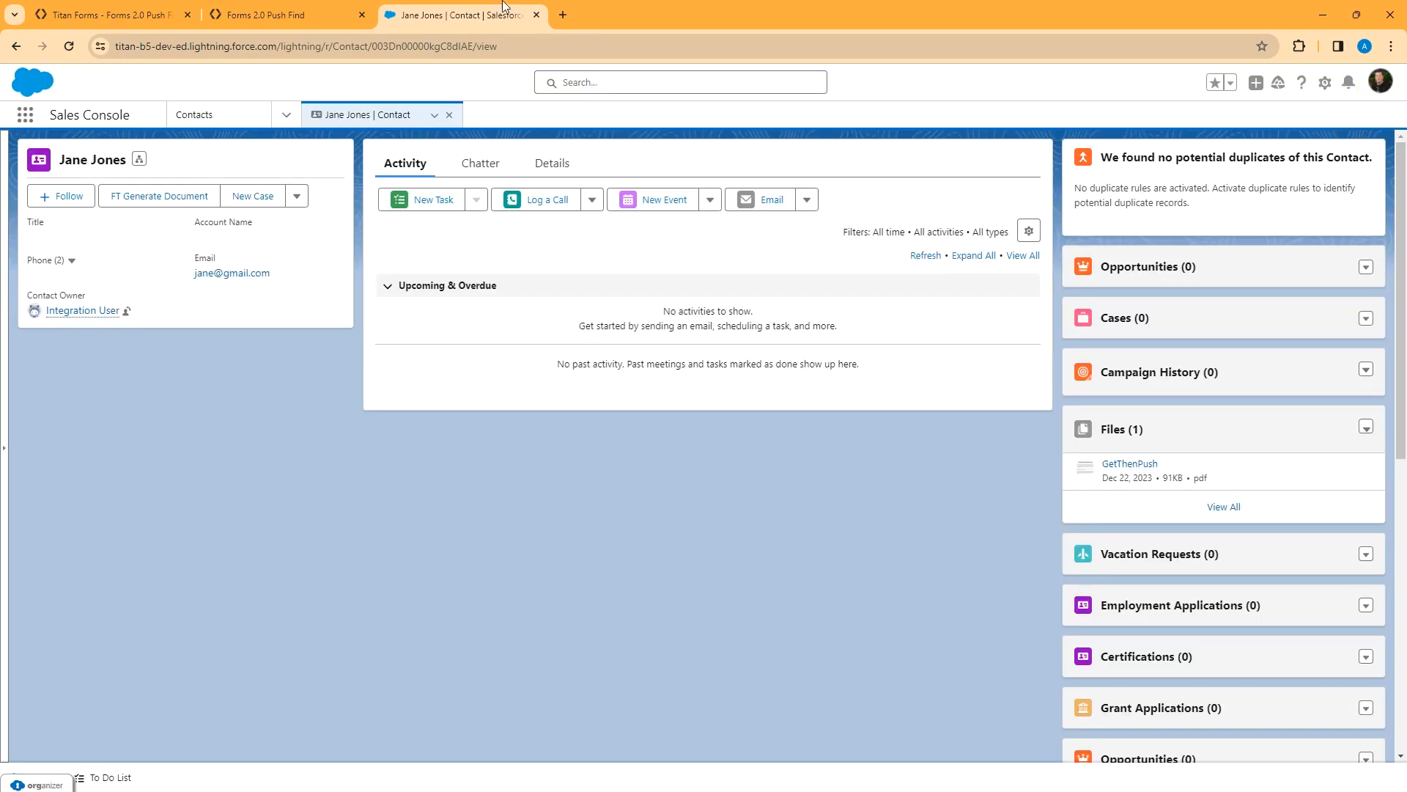
Back in the form preview, reopen the Debug values to inspect contactid
{"action": "left_click", "coordinate": [271, 14]}
{"action": "left_click", "coordinate": [1363, 721]}
{"action": "left_click", "coordinate": [578, 408]}
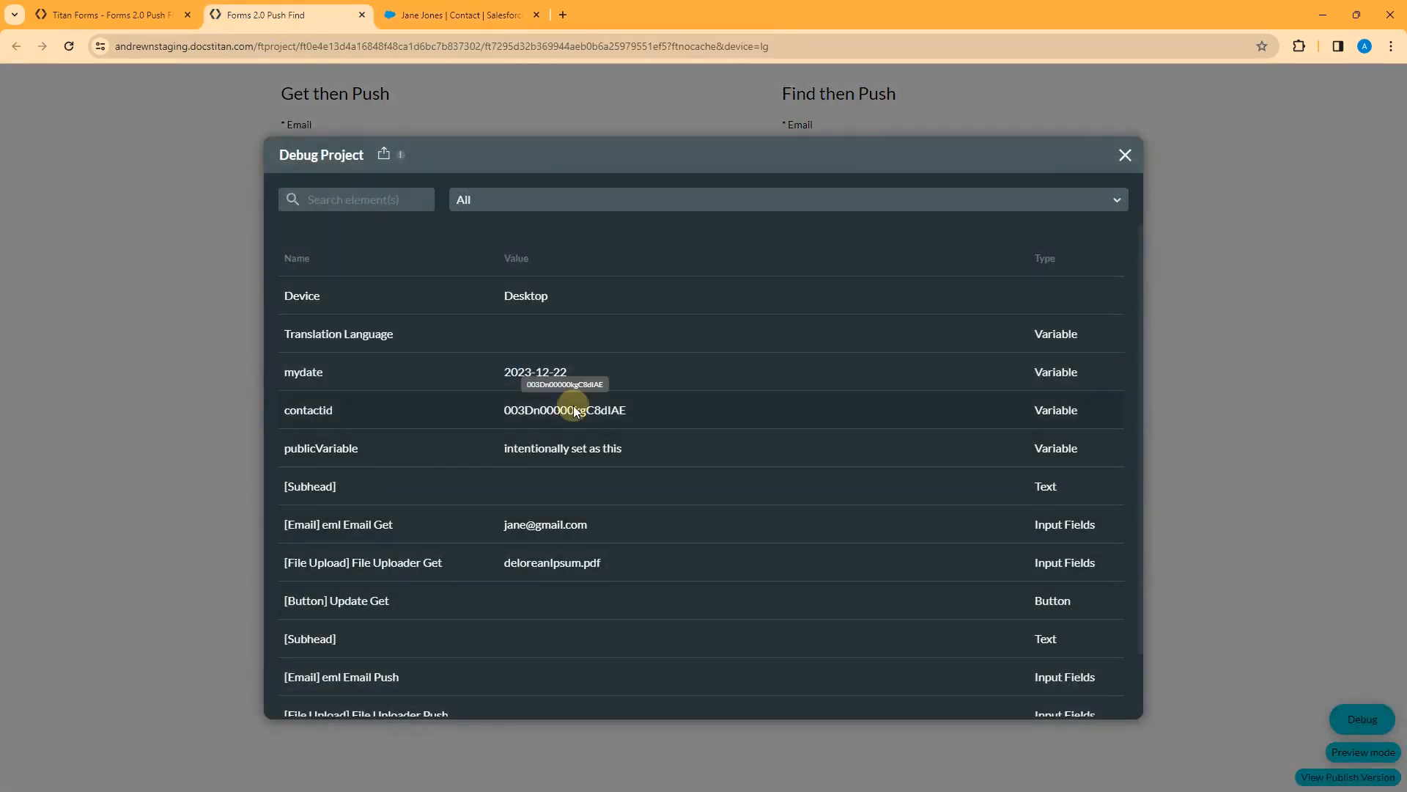
Reload the form preview and confirm in Debug that contactid is now empty
{"action": "left_click", "coordinate": [1122, 148]}
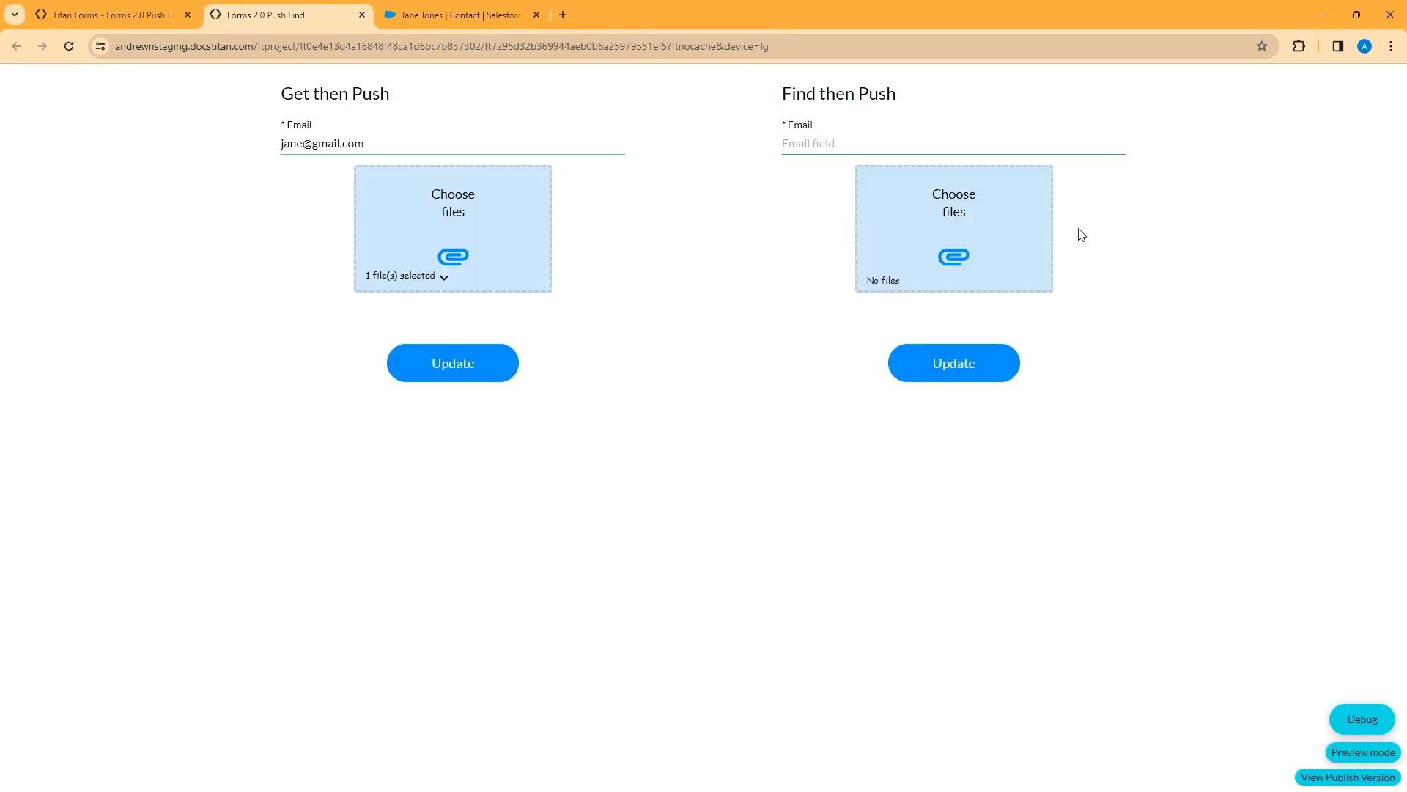
{"action": "left_click", "coordinate": [68, 46]}
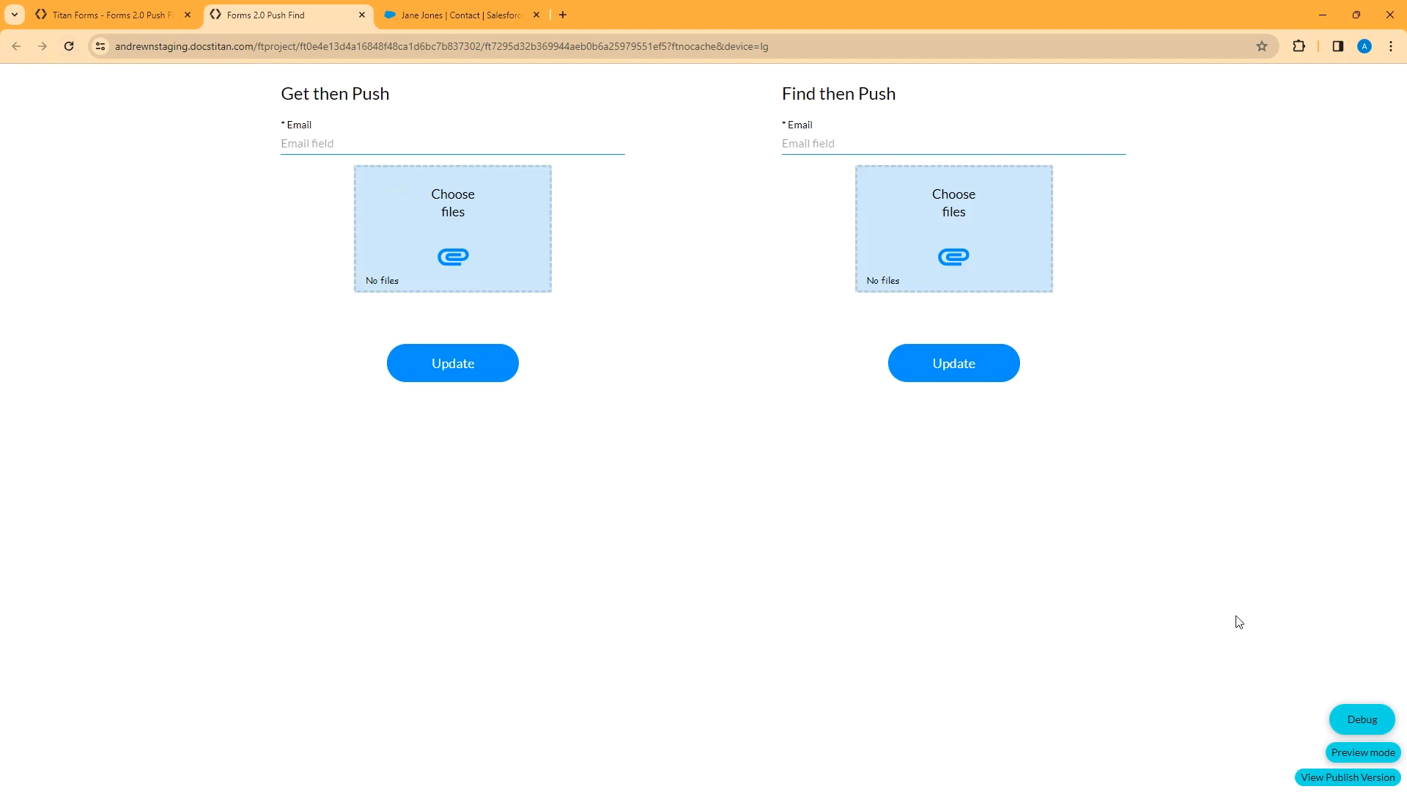
{"action": "left_click", "coordinate": [1355, 721]}
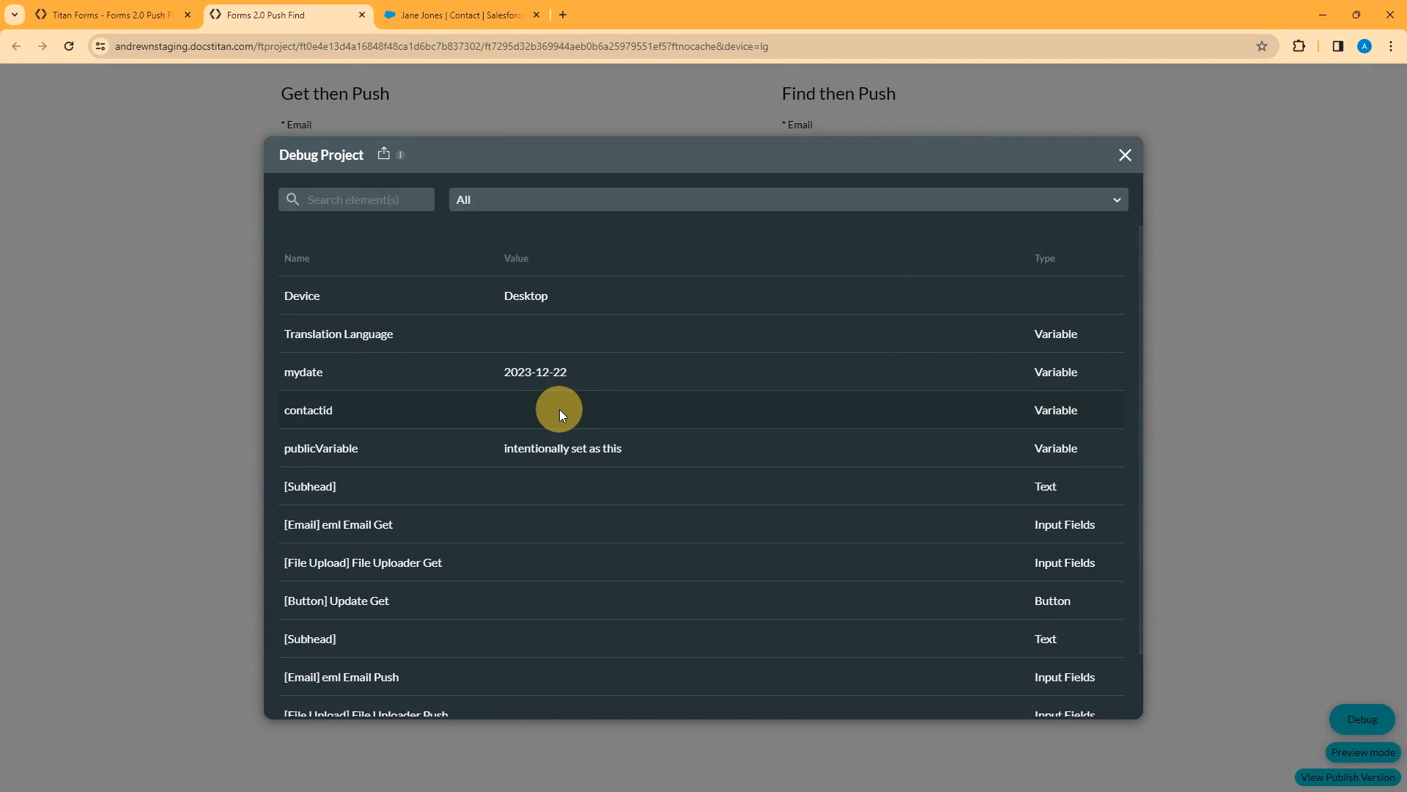
{"action": "left_click", "coordinate": [1125, 155]}
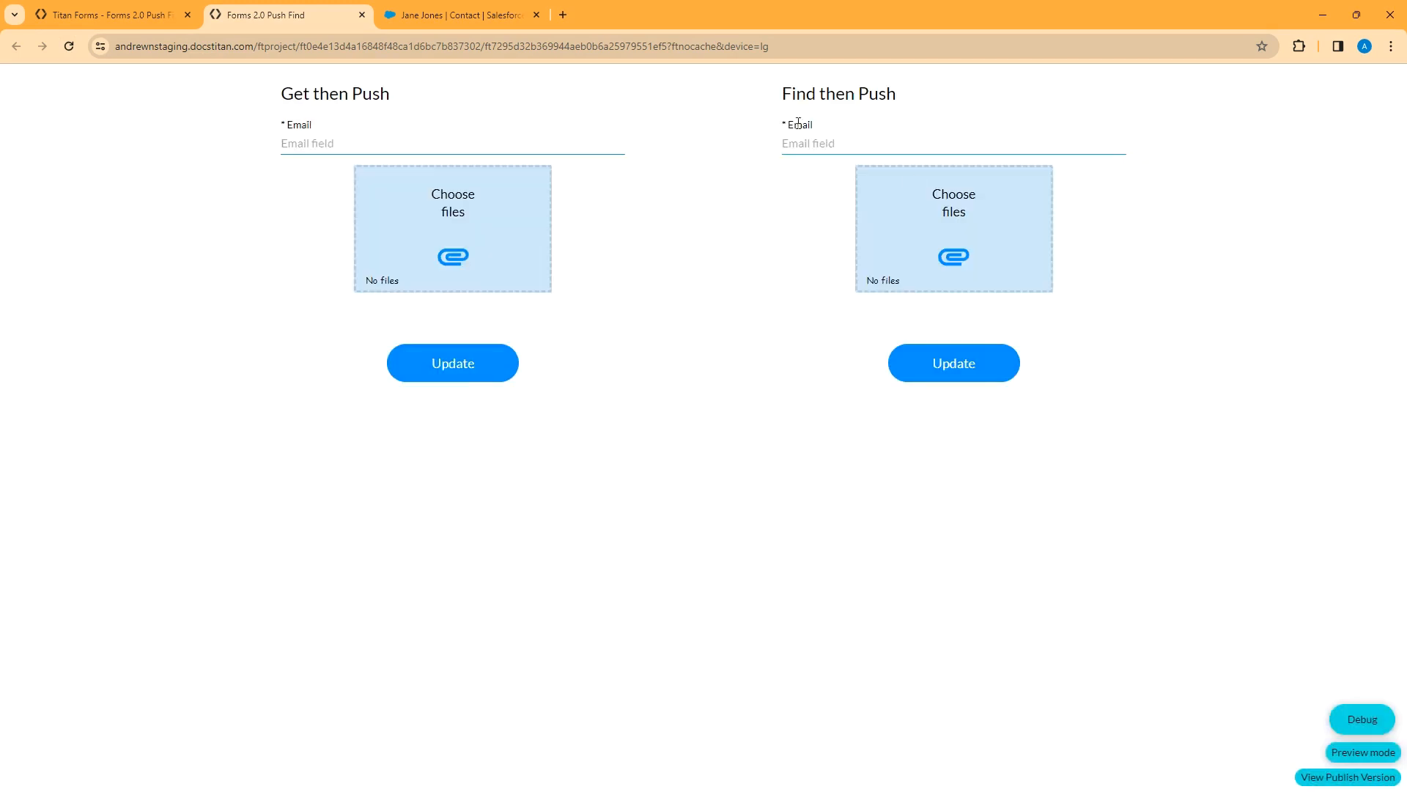
Paste the contact's e-mail into Find then Push, attach baconIpsum.pdf, and submit
{"action": "left_click", "coordinate": [814, 144]}
{"action": "key", "text": "ctrl+v"}
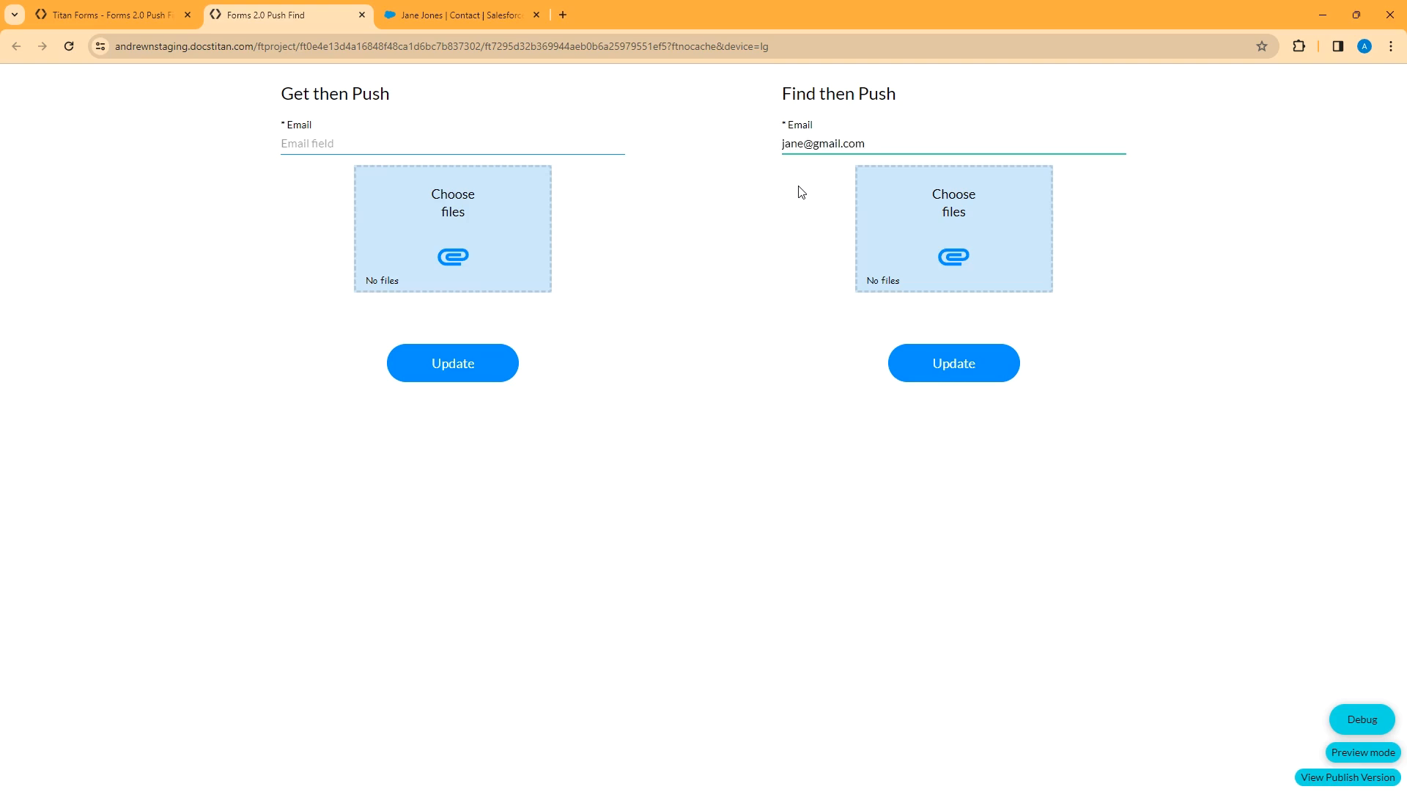
{"action": "left_click", "coordinate": [962, 246]}
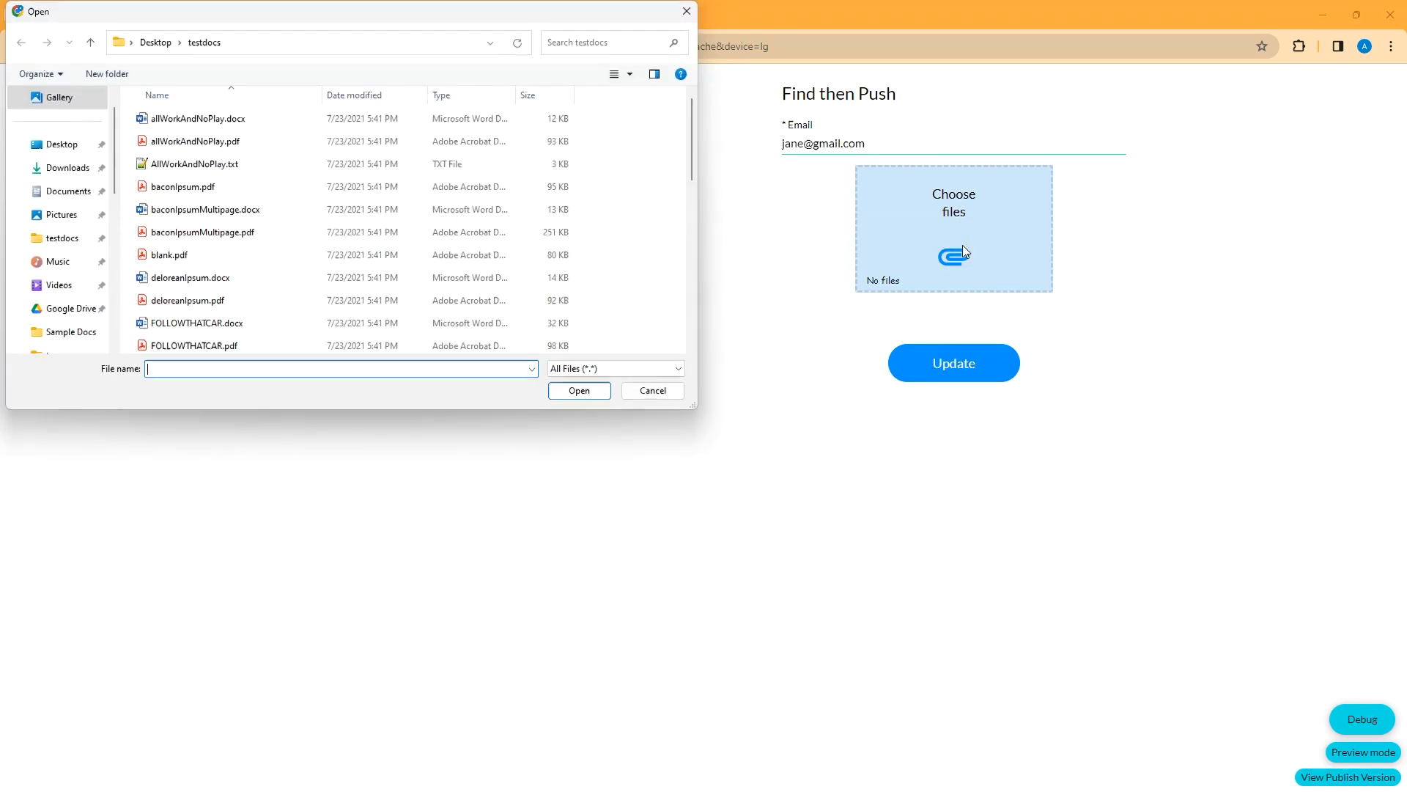
{"action": "left_click", "coordinate": [169, 231]}
{"action": "left_click", "coordinate": [579, 390]}
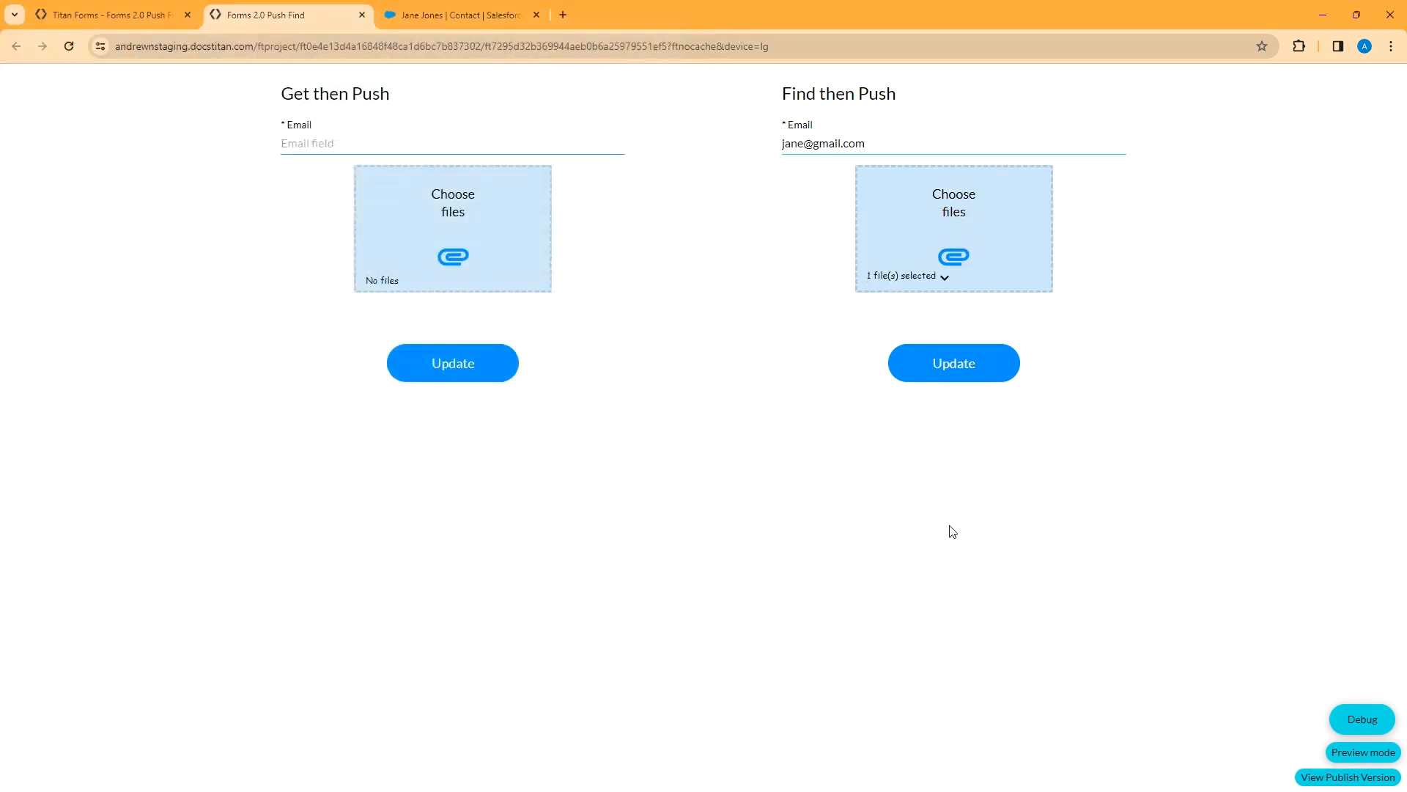
{"action": "left_click", "coordinate": [956, 365]}
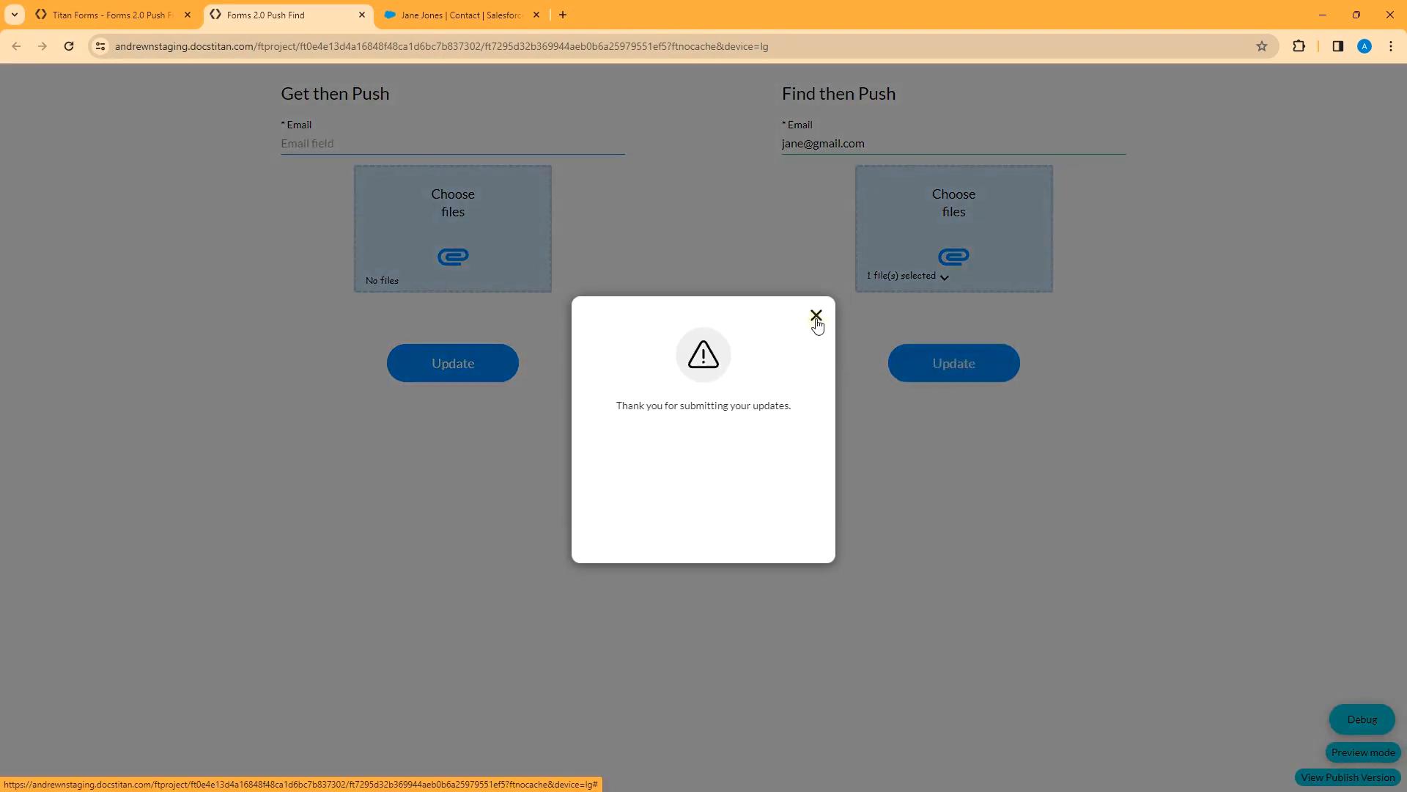
{"action": "left_click", "coordinate": [816, 317]}
Check the Debug values, then go to the contact record in Salesforce
{"action": "left_click", "coordinate": [1349, 717]}
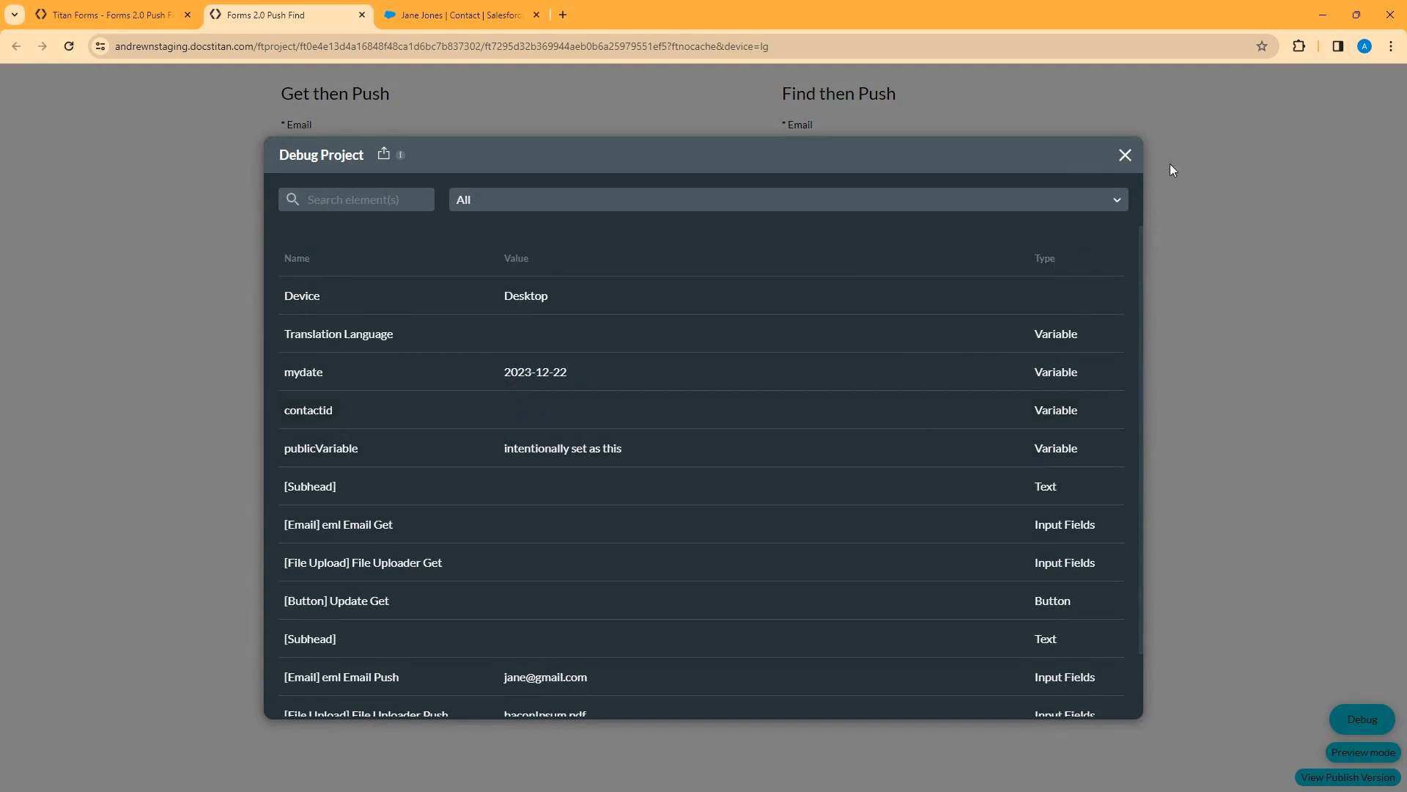
{"action": "left_click", "coordinate": [1125, 156]}
{"action": "left_click", "coordinate": [472, 14]}
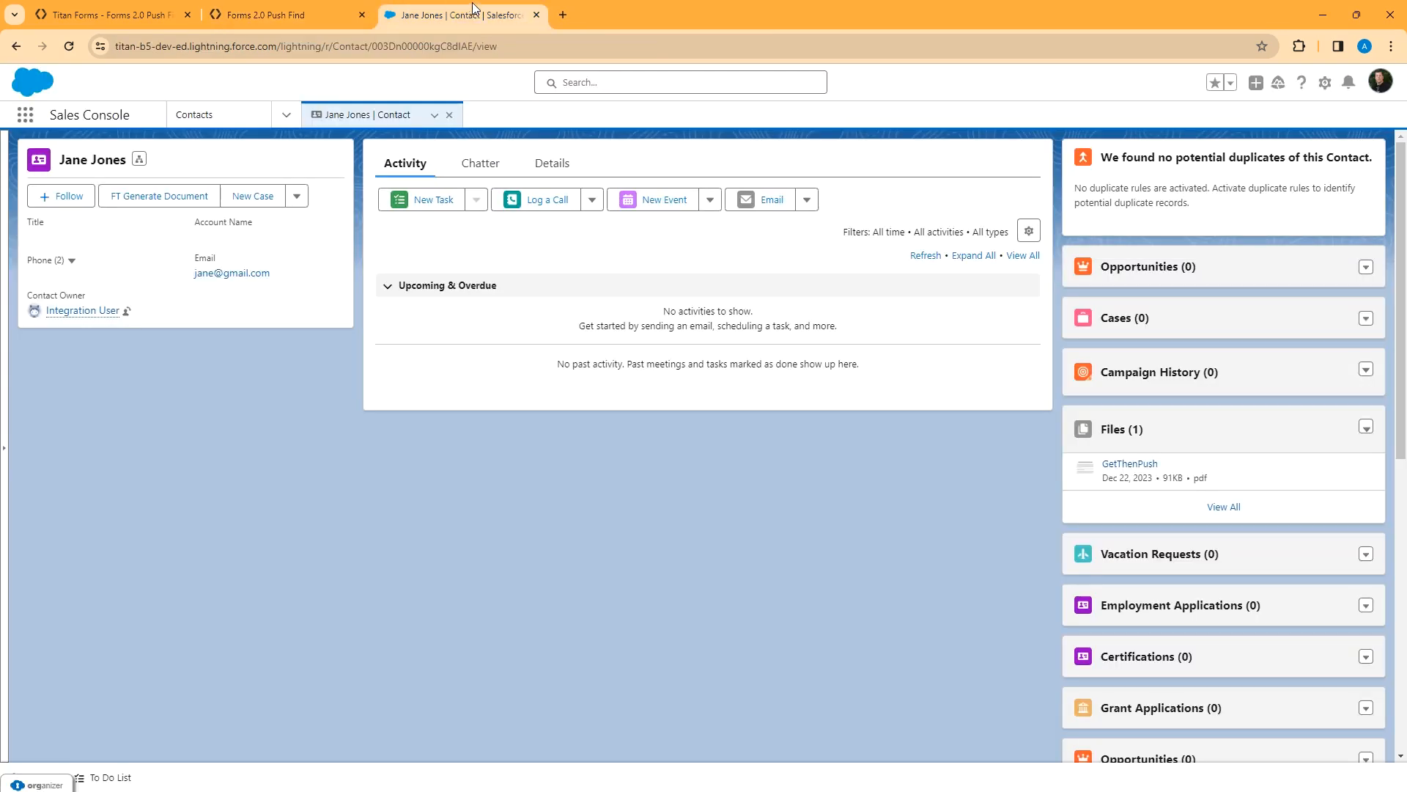
Refresh the contact tab so Files shows FindThenPush beside GetThenPush, then reopen Titan Forms Project settings
{"action": "left_click", "coordinate": [435, 115]}
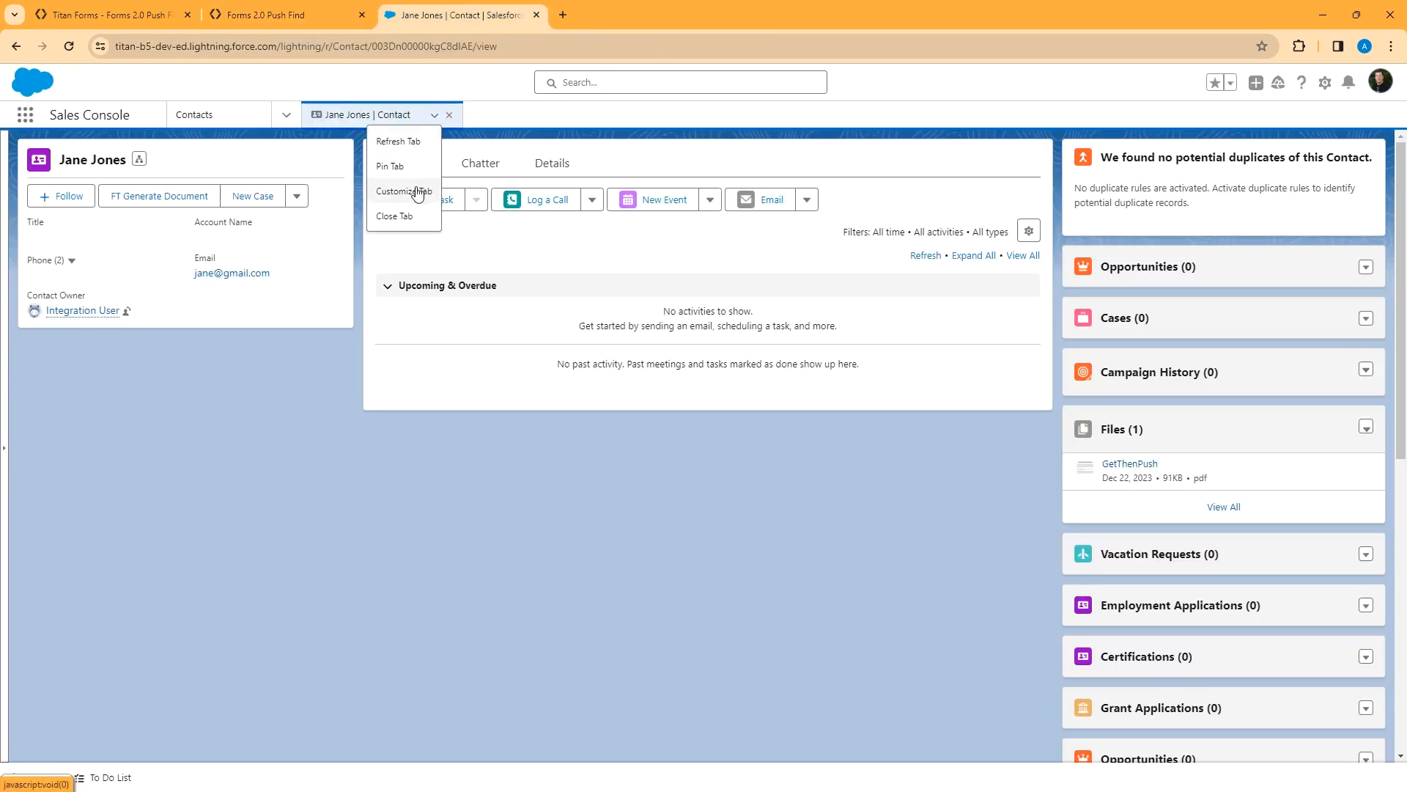
{"action": "left_click", "coordinate": [408, 144]}
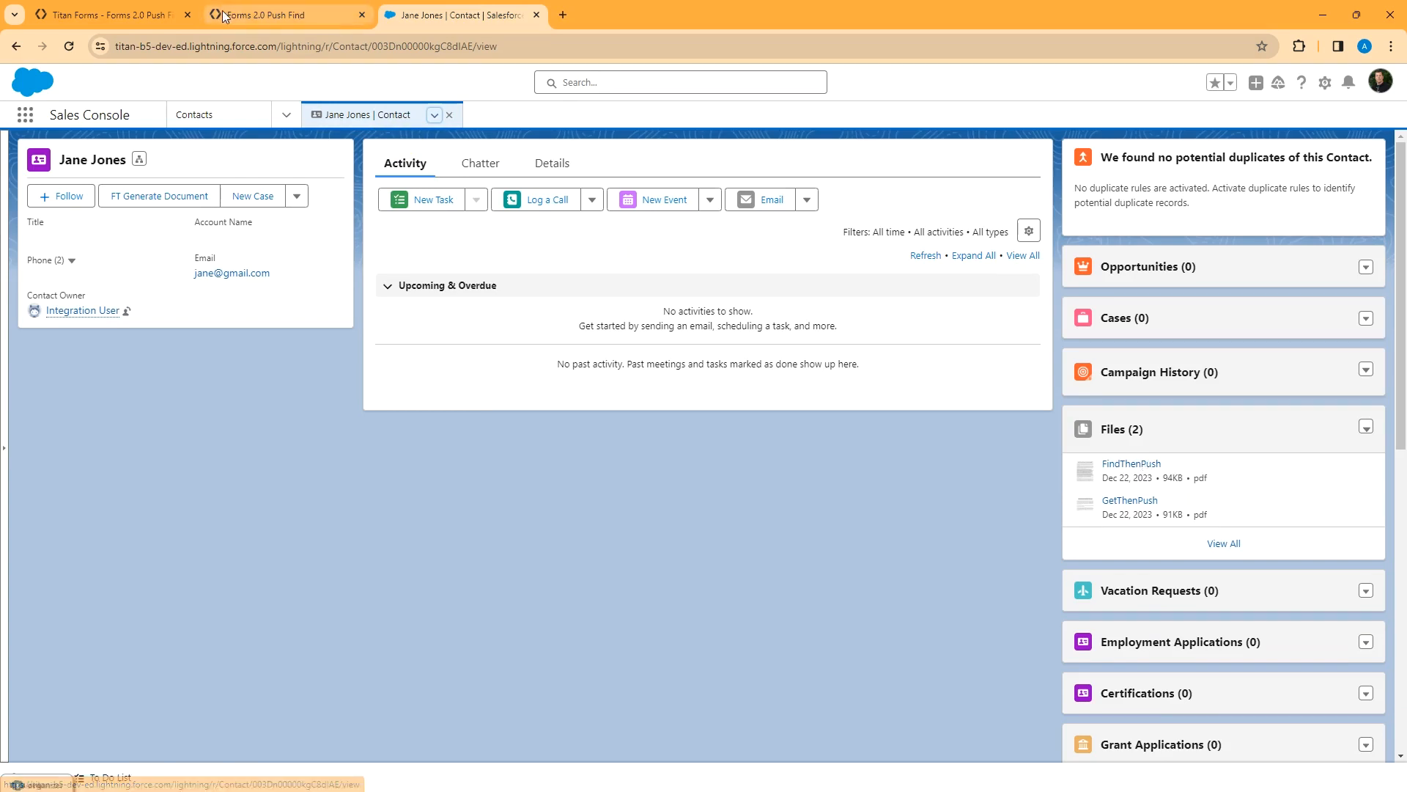
{"action": "left_click", "coordinate": [109, 14]}
{"action": "left_click", "coordinate": [22, 168]}
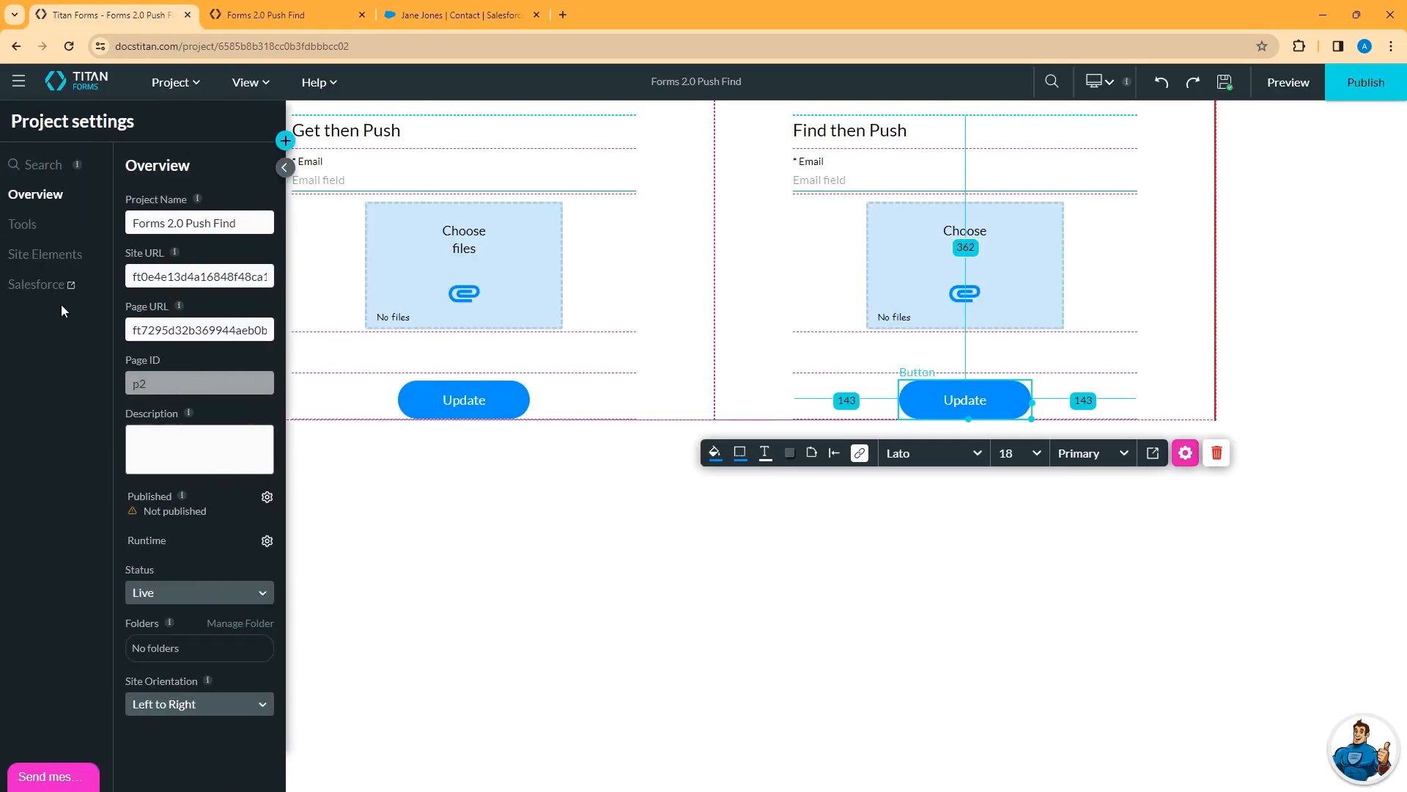
Edit the Salesforce push integration '#2 Contact (get) - push find contact'
{"action": "left_click", "coordinate": [53, 290]}
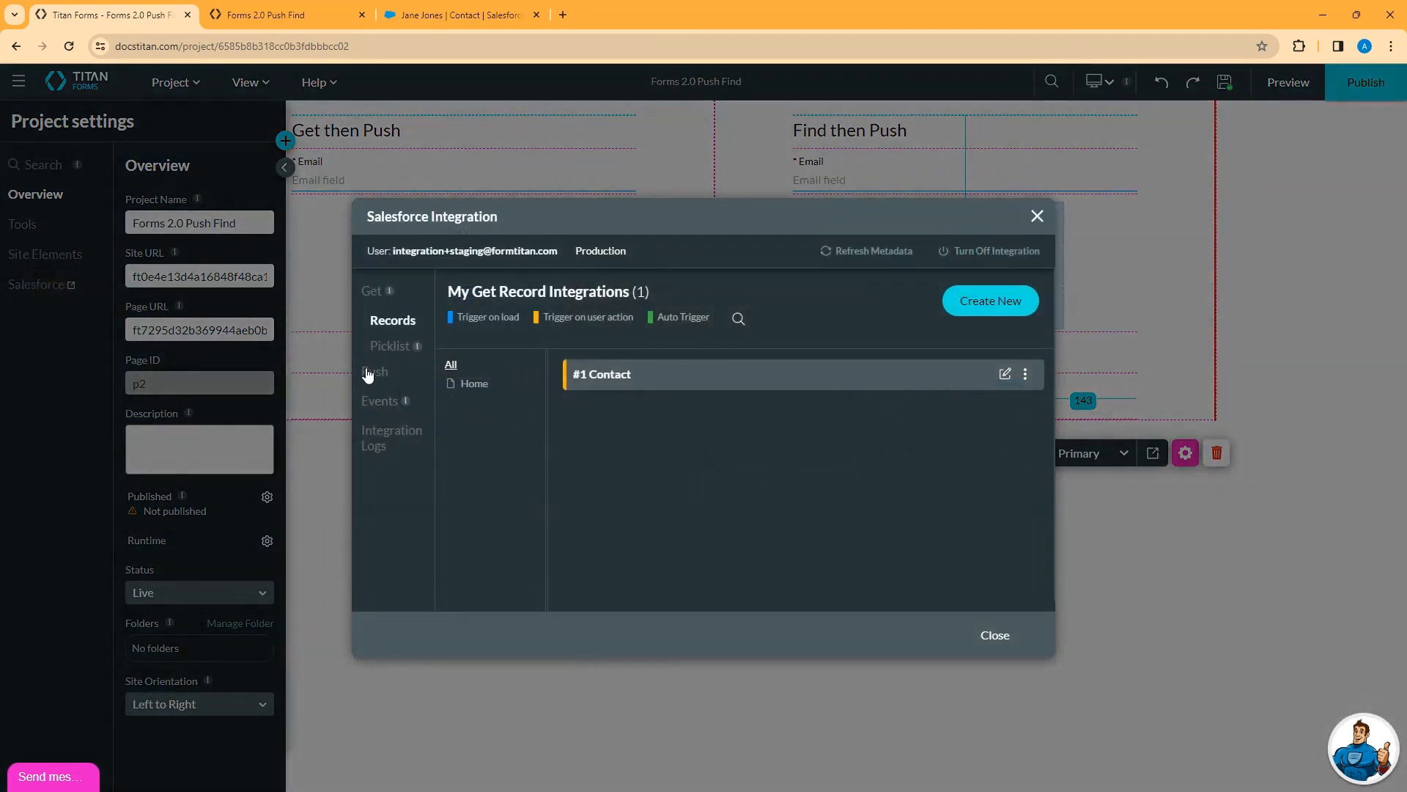
{"action": "left_click", "coordinate": [370, 371]}
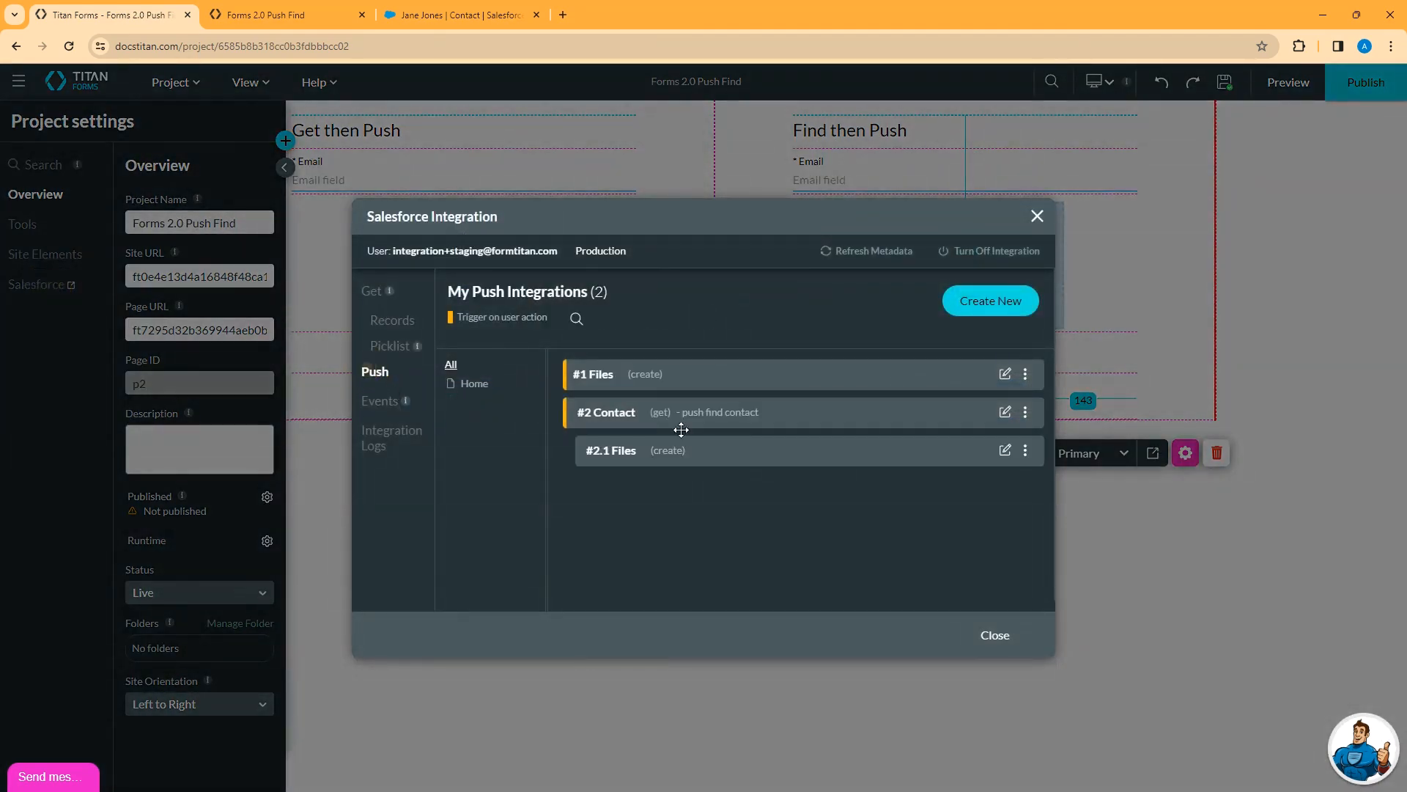
{"action": "left_click", "coordinate": [1005, 412]}
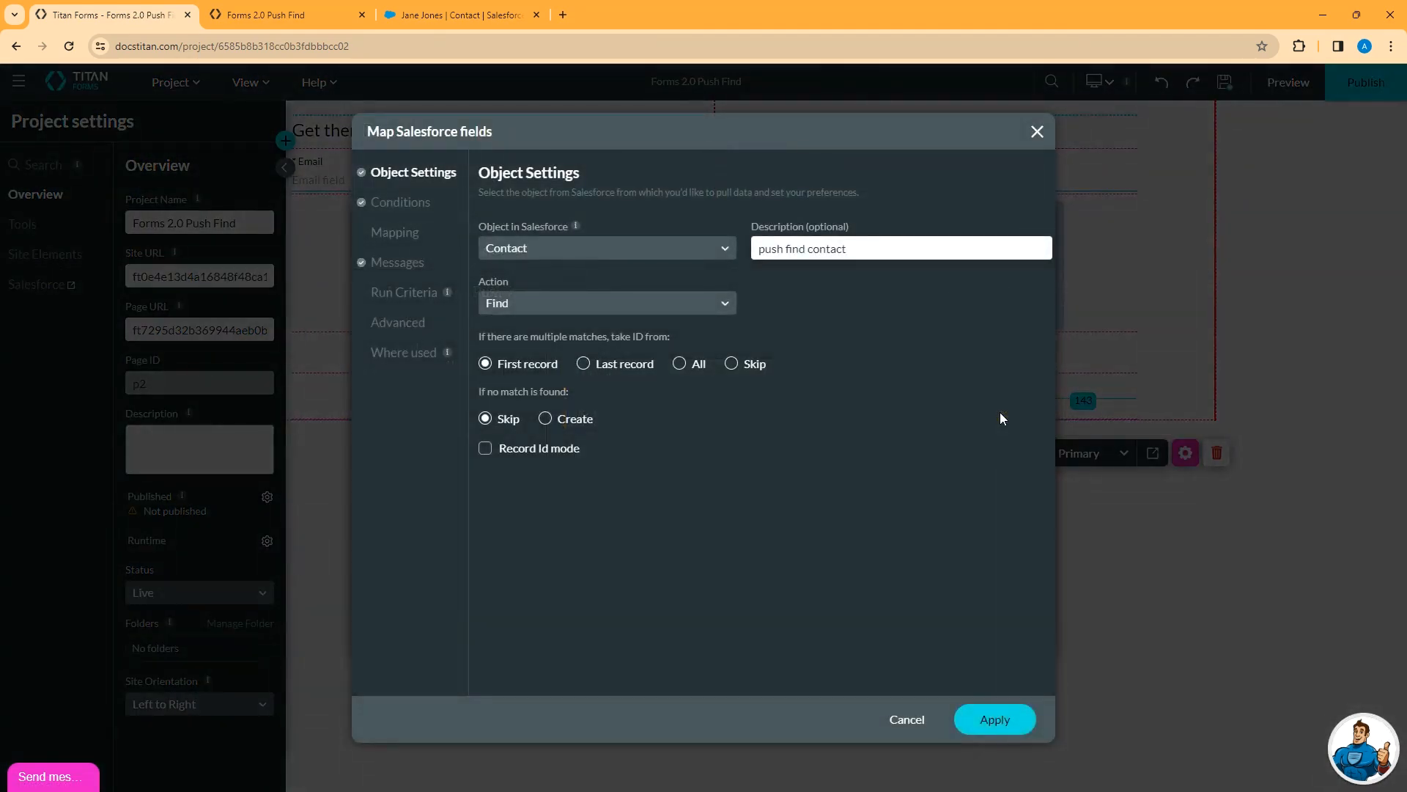